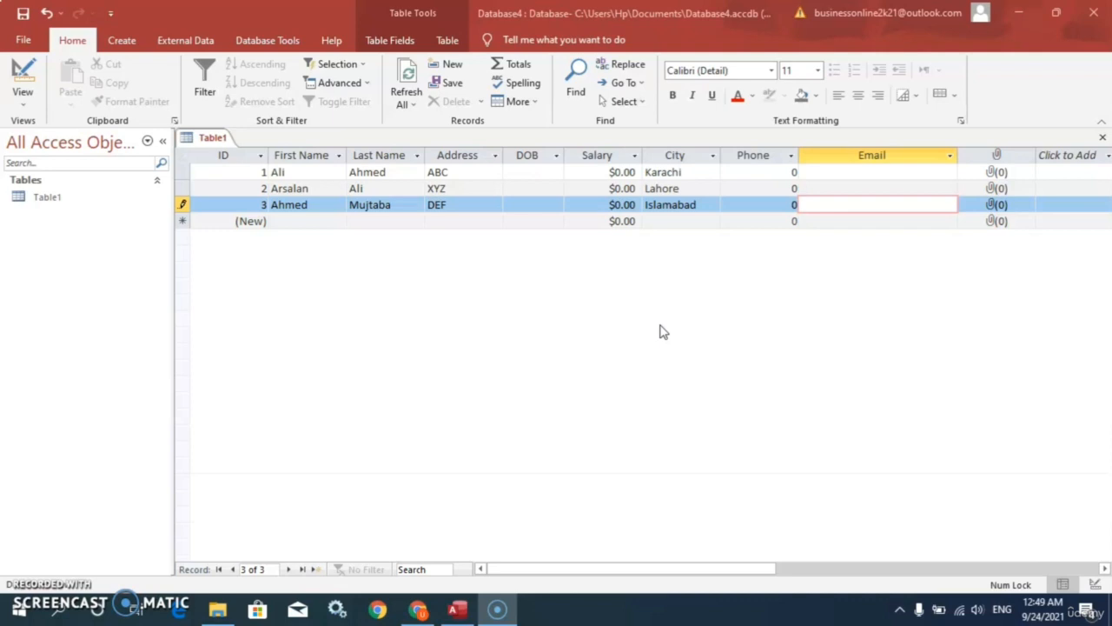
Step: Type each person's e-mail address into the Email cell of records 1, 2 and 3
{"action": "left_click", "coordinate": [846, 171]}
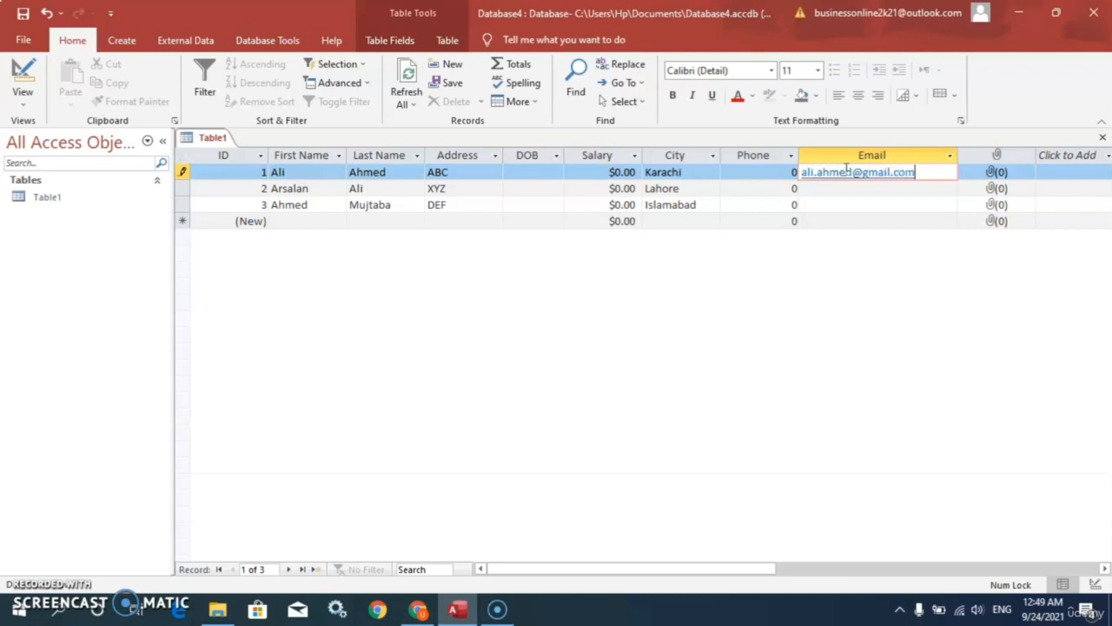
{"action": "left_click", "coordinate": [841, 193]}
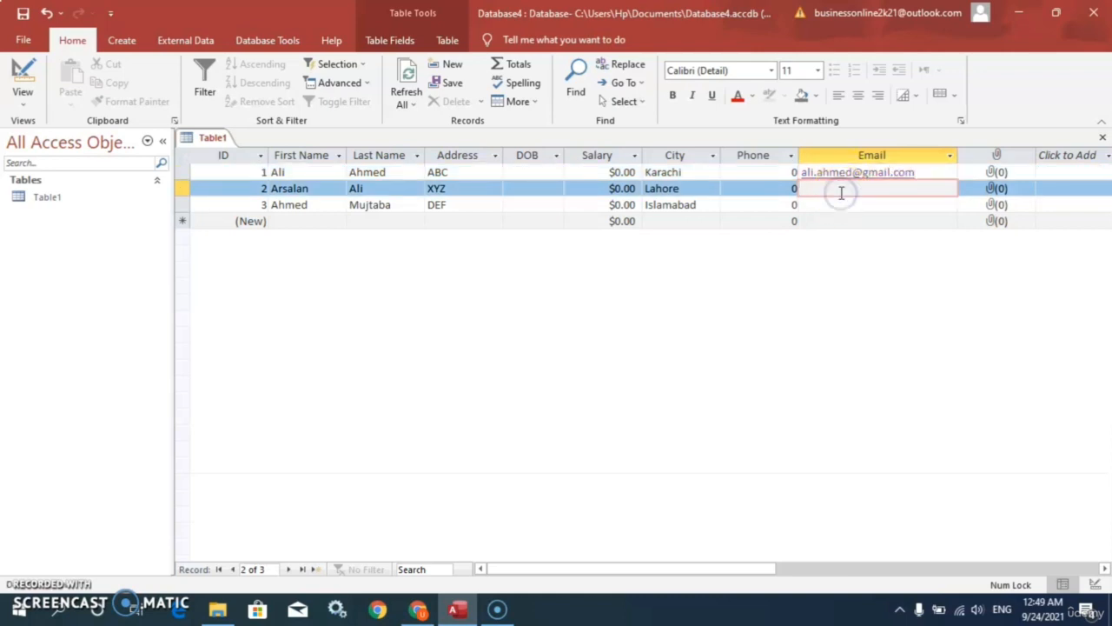
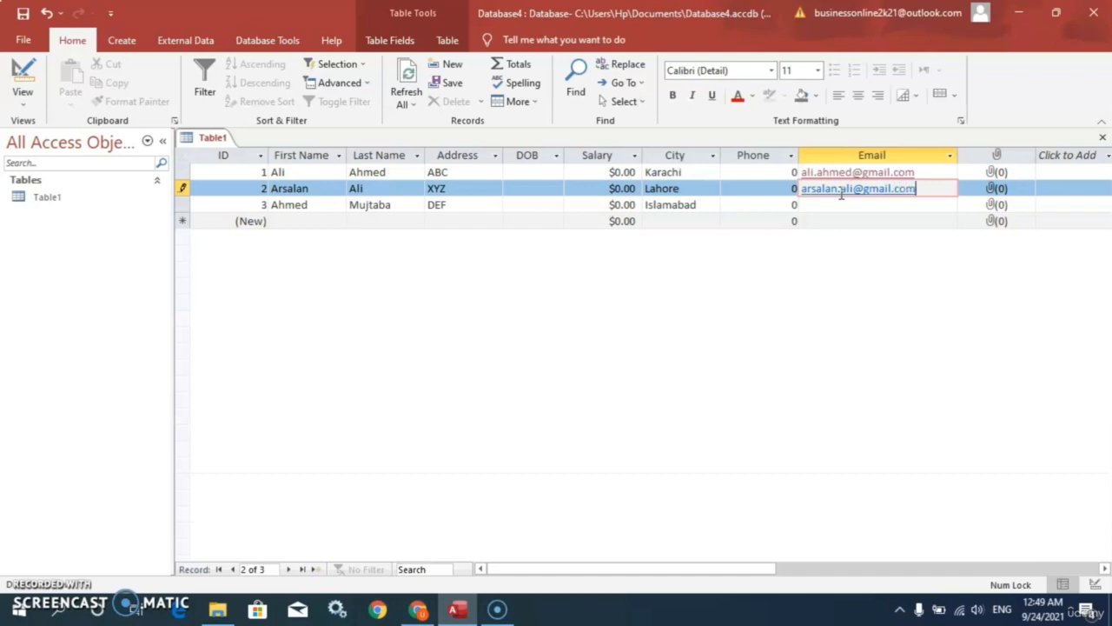
{"action": "left_click", "coordinate": [839, 206]}
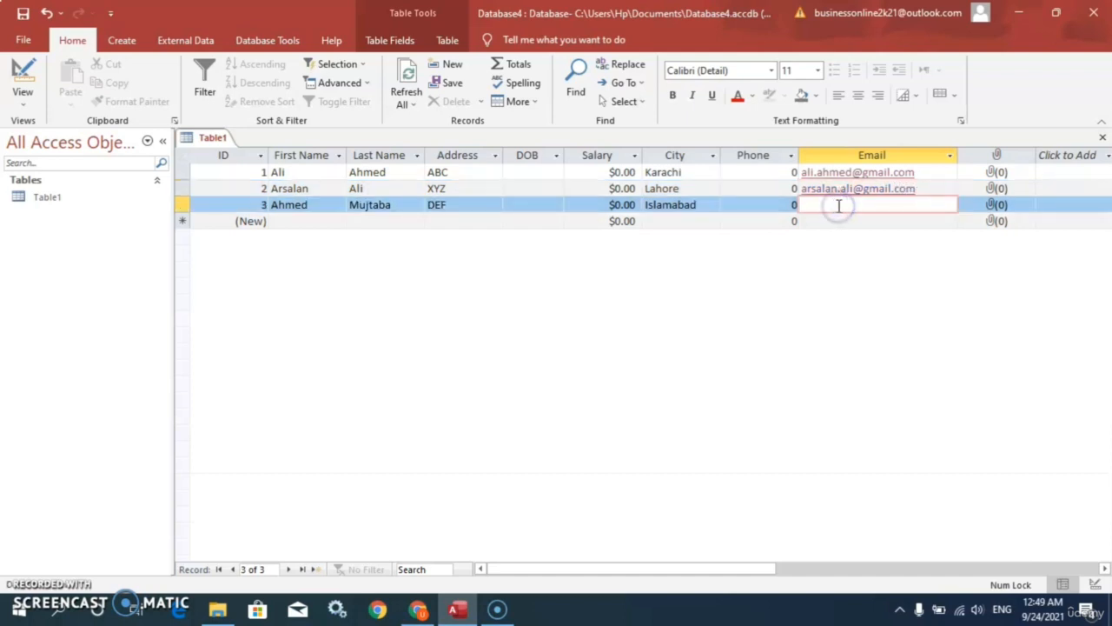
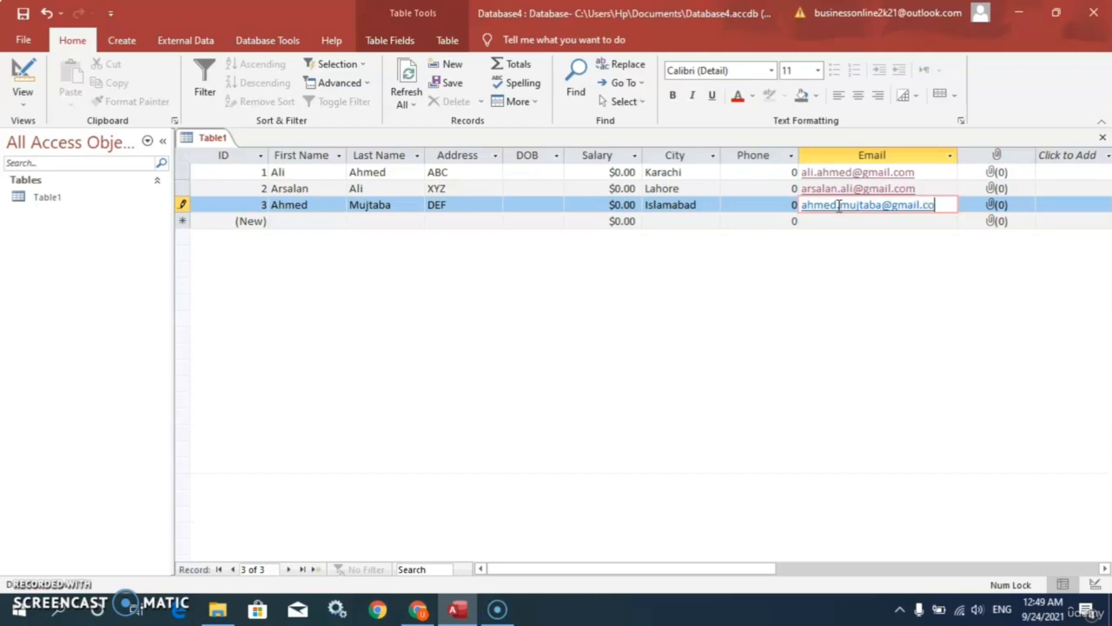
{"action": "key", "text": "Tab"}
{"action": "left_click", "coordinate": [863, 220]}
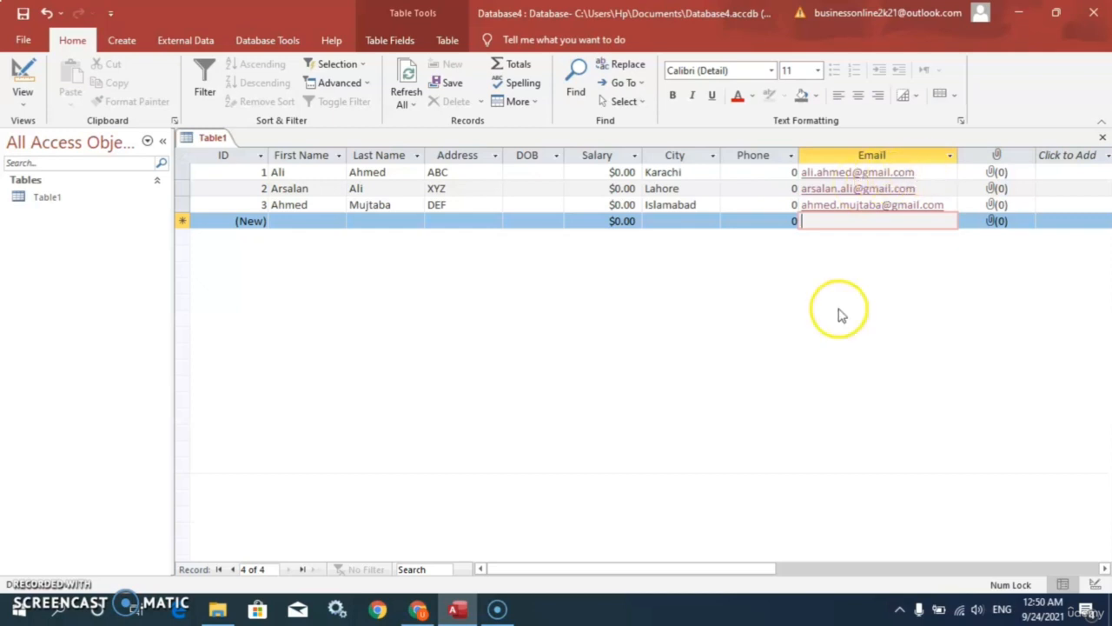
{"action": "left_click", "coordinate": [740, 205]}
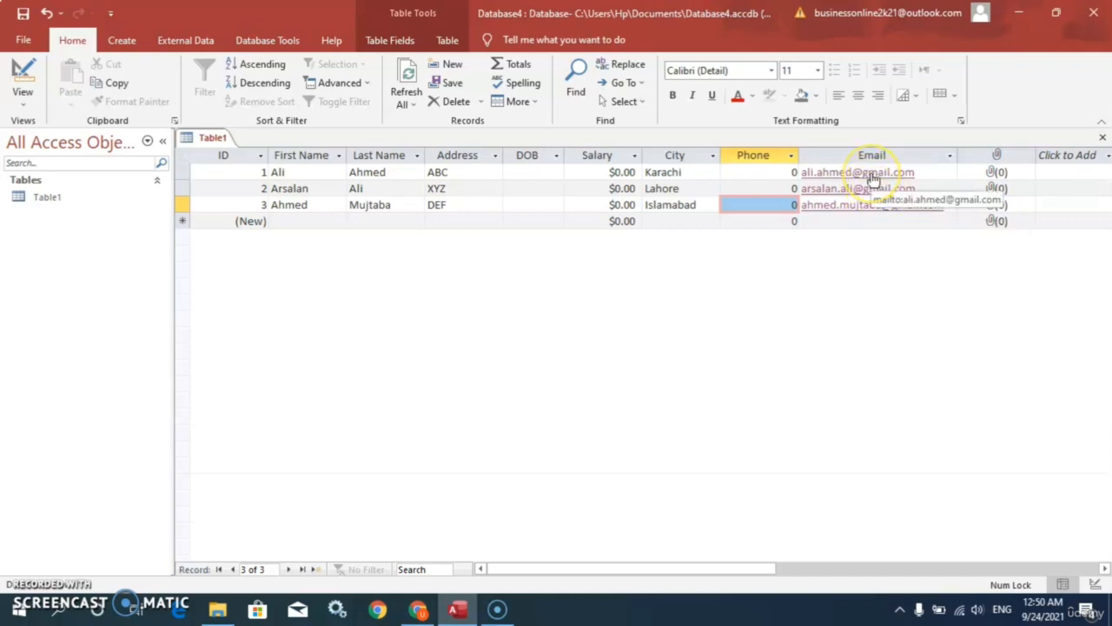
{"action": "left_click", "coordinate": [873, 178]}
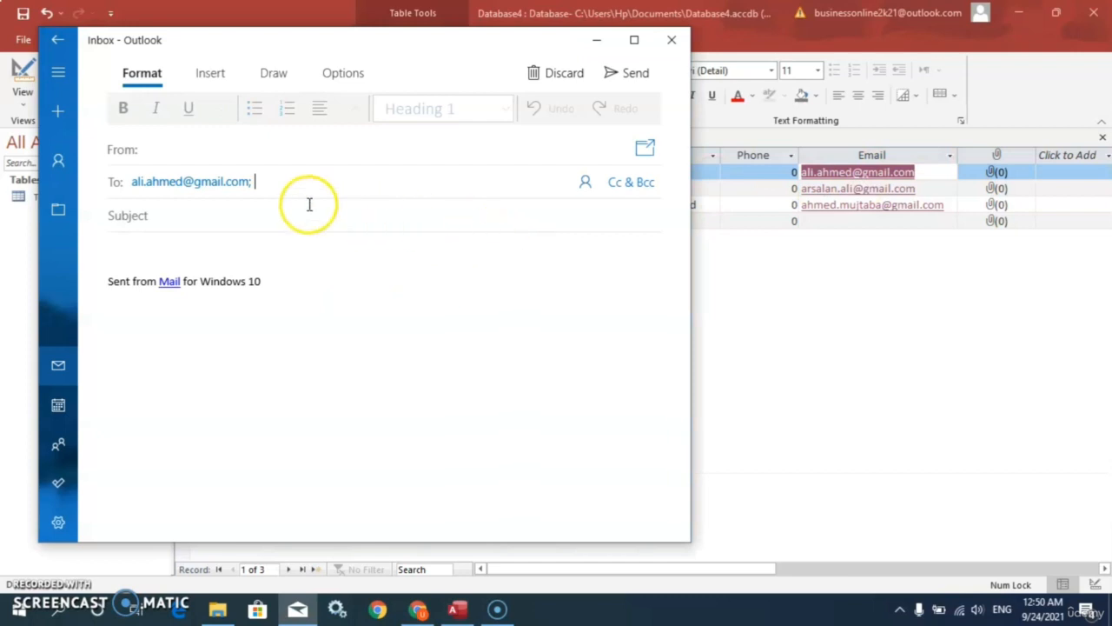
{"action": "left_click", "coordinate": [672, 39]}
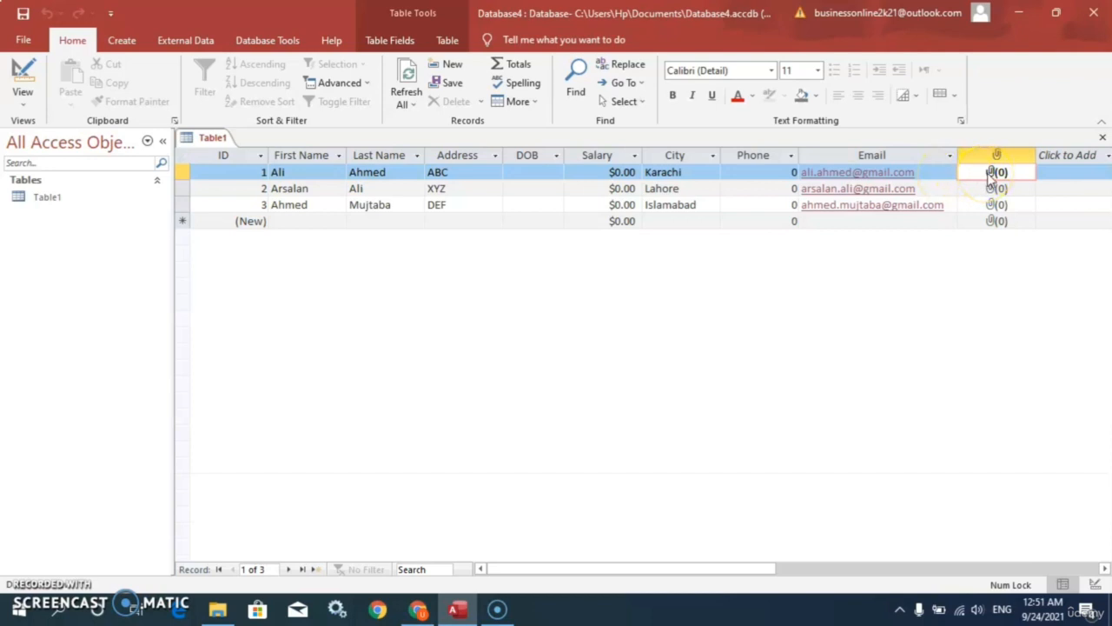
Step: Attach download.jpg from Desktop\Publisher to record 1, removing the unwanted Civic.jpg
{"action": "double_click", "coordinate": [993, 173]}
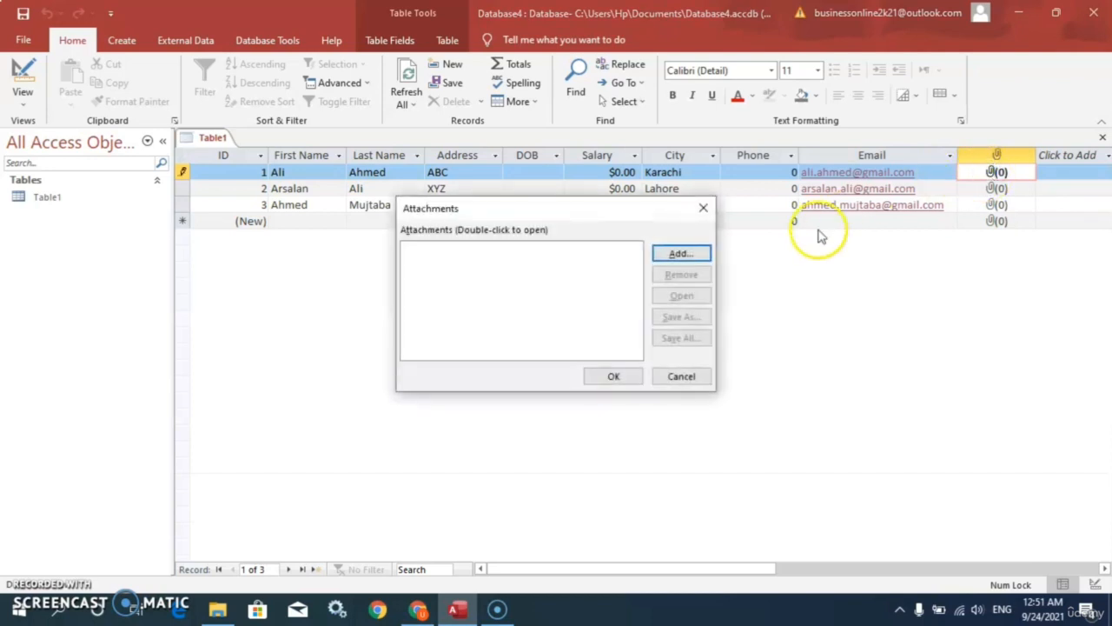
{"action": "left_click", "coordinate": [681, 257]}
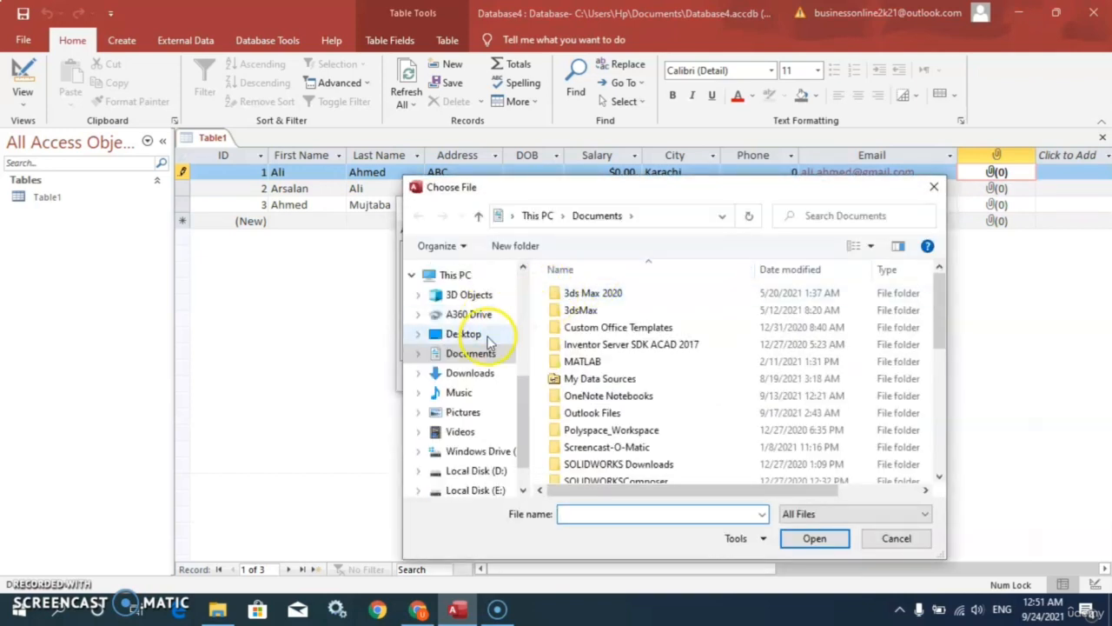
{"action": "left_click", "coordinate": [469, 335]}
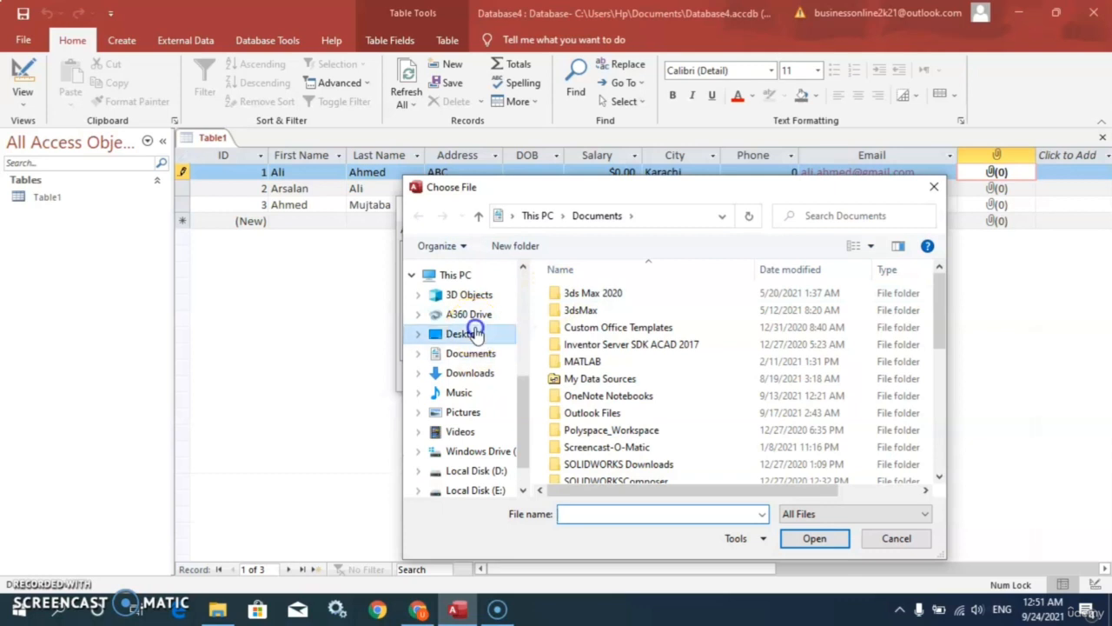
{"action": "left_click", "coordinate": [753, 337]}
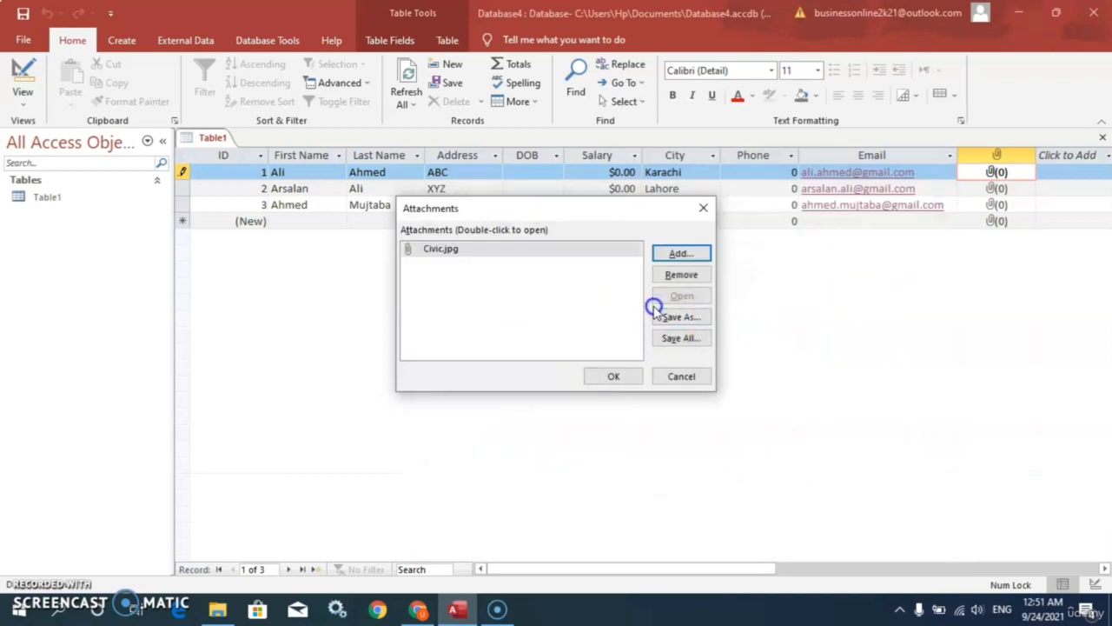
{"action": "left_click", "coordinate": [681, 275]}
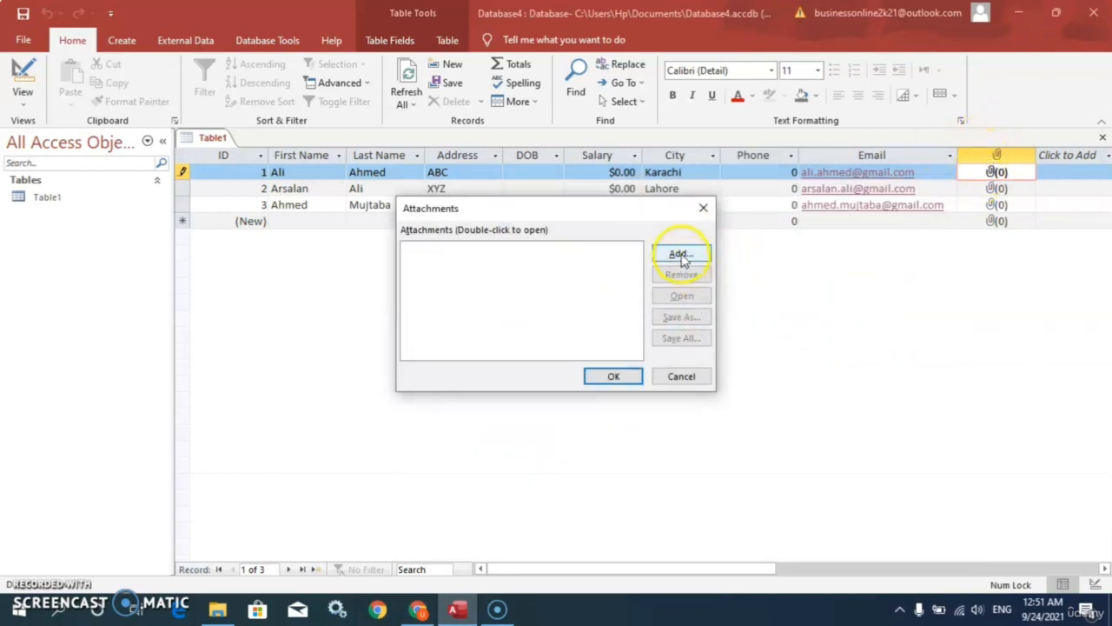
{"action": "left_click", "coordinate": [681, 254]}
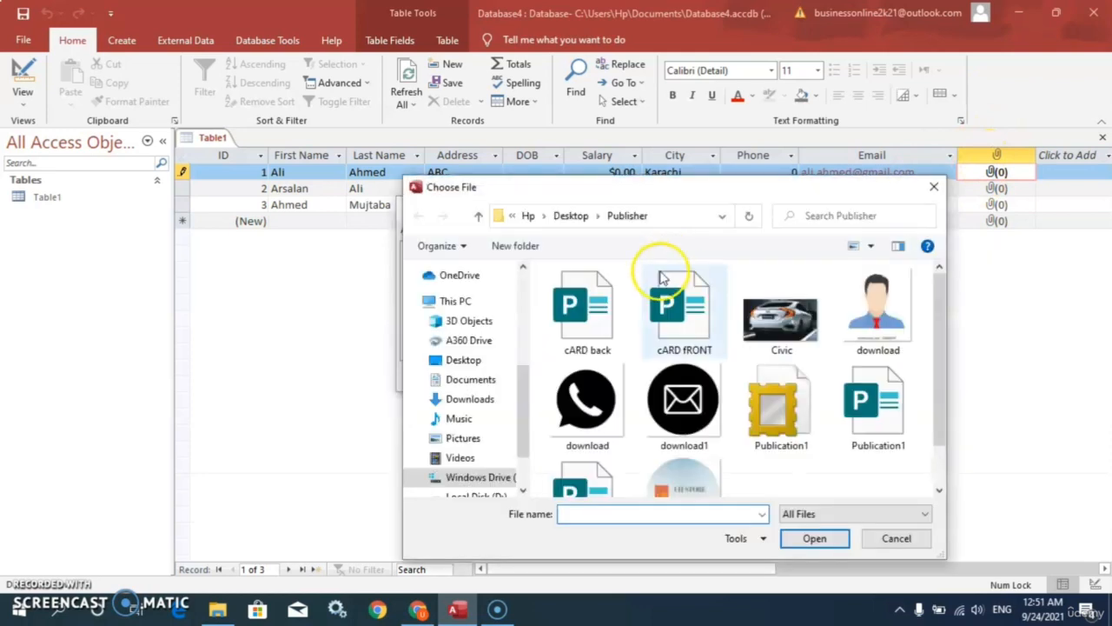
{"action": "left_click", "coordinate": [884, 320]}
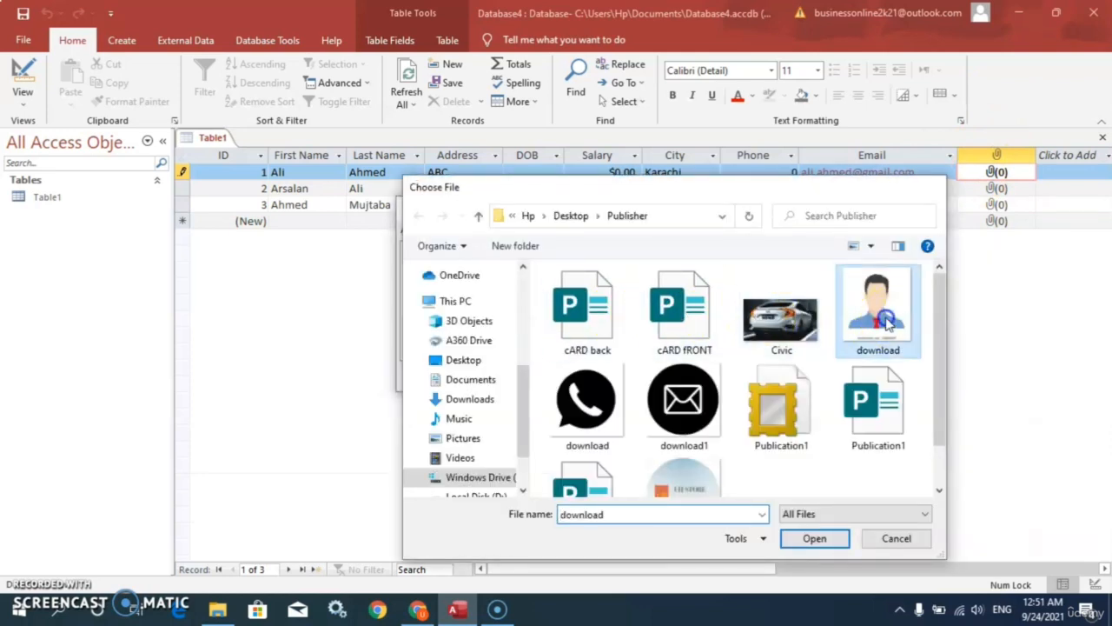
{"action": "double_click", "coordinate": [885, 320]}
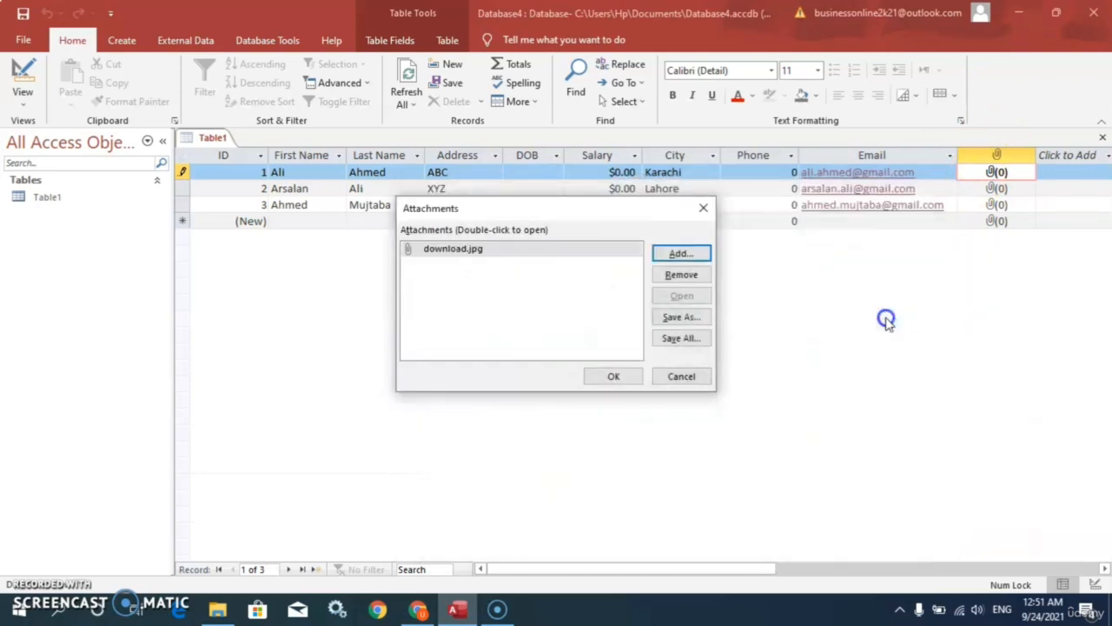
{"action": "left_click", "coordinate": [615, 377]}
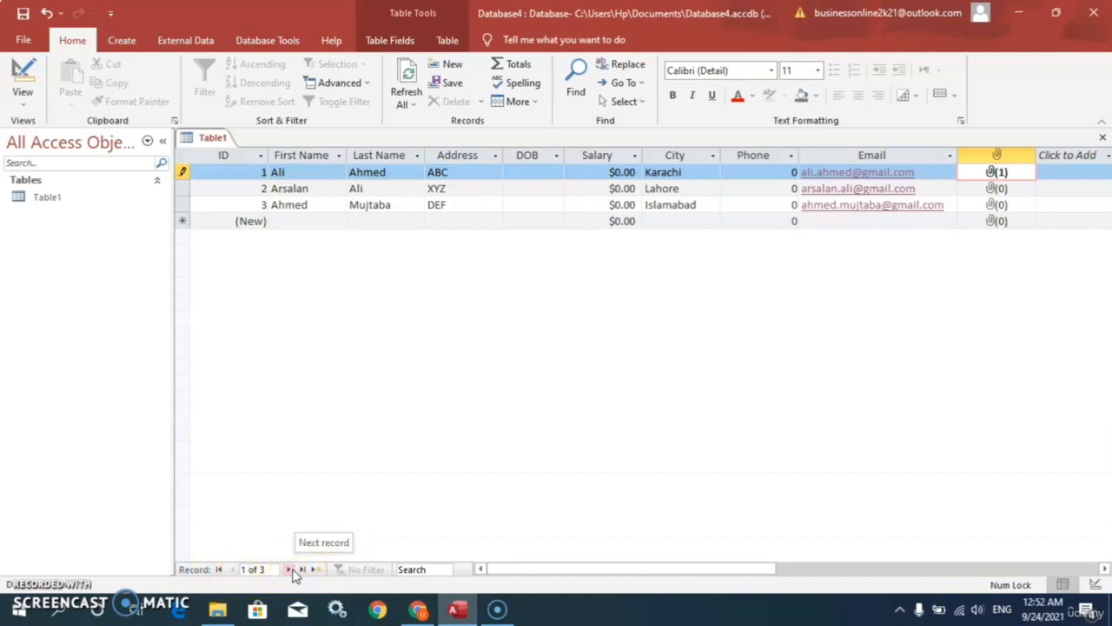
Step: Step through the records with Next, First, Last and Previous, ending on a new blank record
{"action": "left_click", "coordinate": [290, 569]}
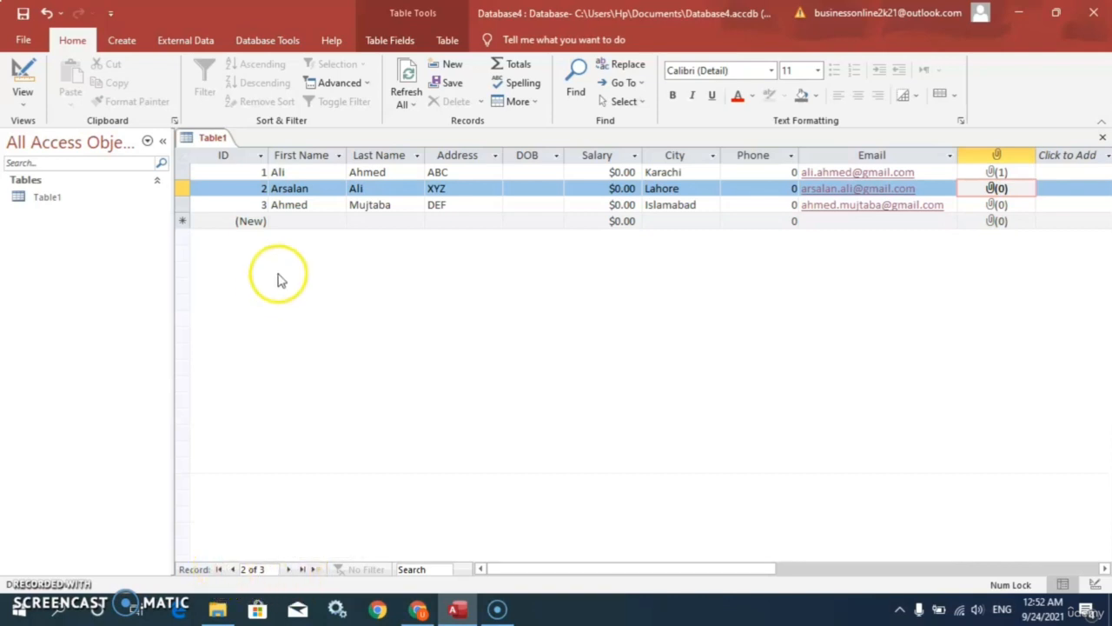
{"action": "left_click", "coordinate": [221, 569]}
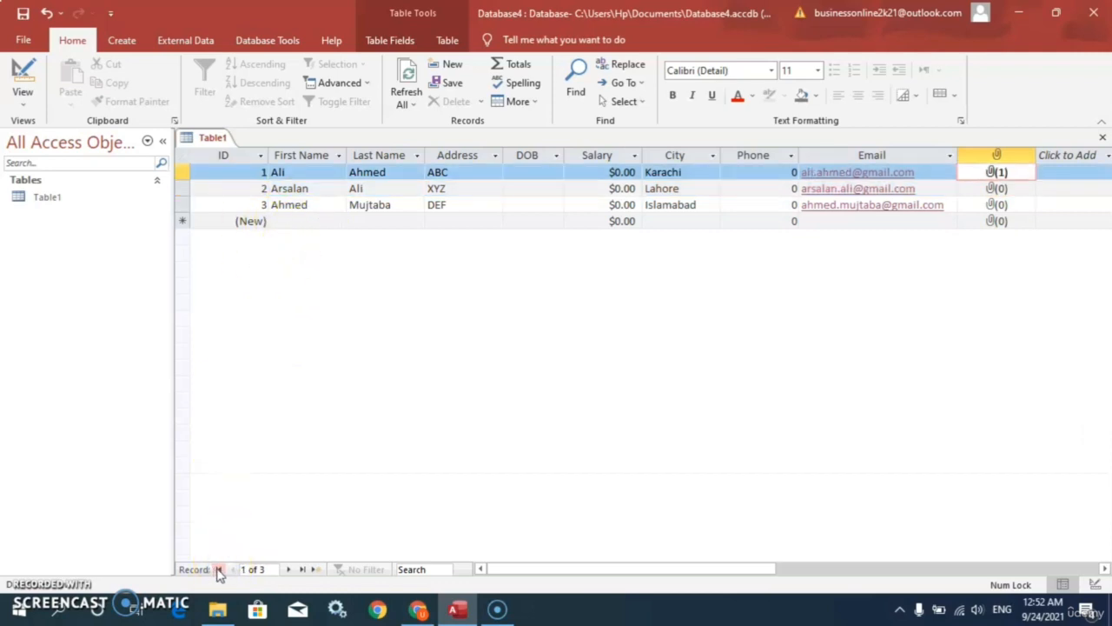
{"action": "left_click", "coordinate": [302, 569]}
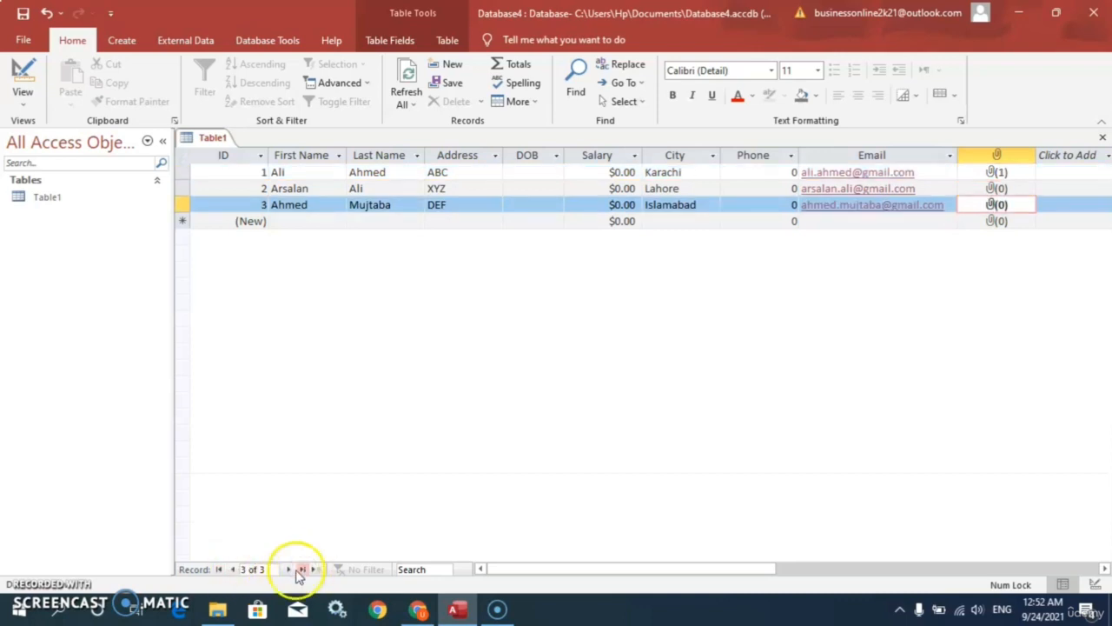
{"action": "left_click", "coordinate": [232, 569]}
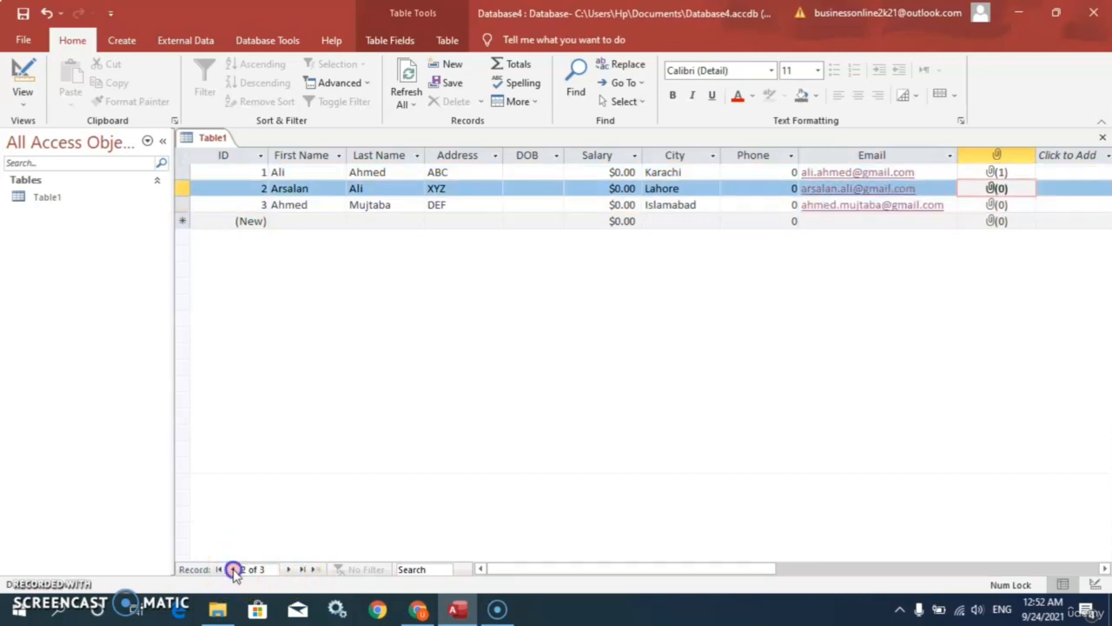
{"action": "left_click", "coordinate": [233, 569]}
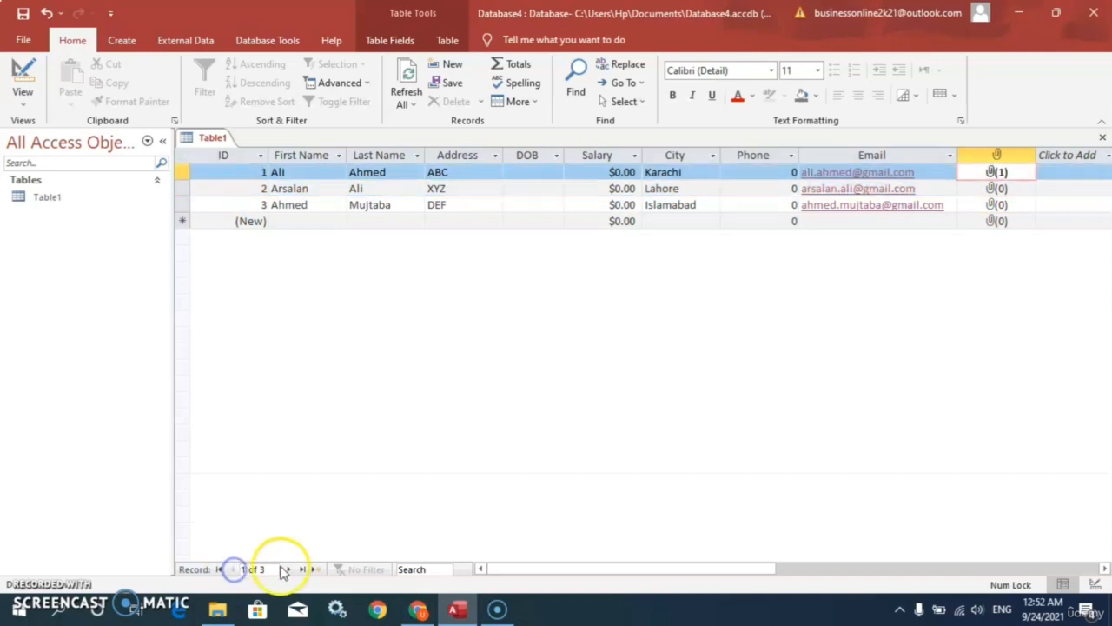
{"action": "left_click", "coordinate": [289, 569]}
{"action": "left_click", "coordinate": [288, 569]}
{"action": "left_click", "coordinate": [289, 569]}
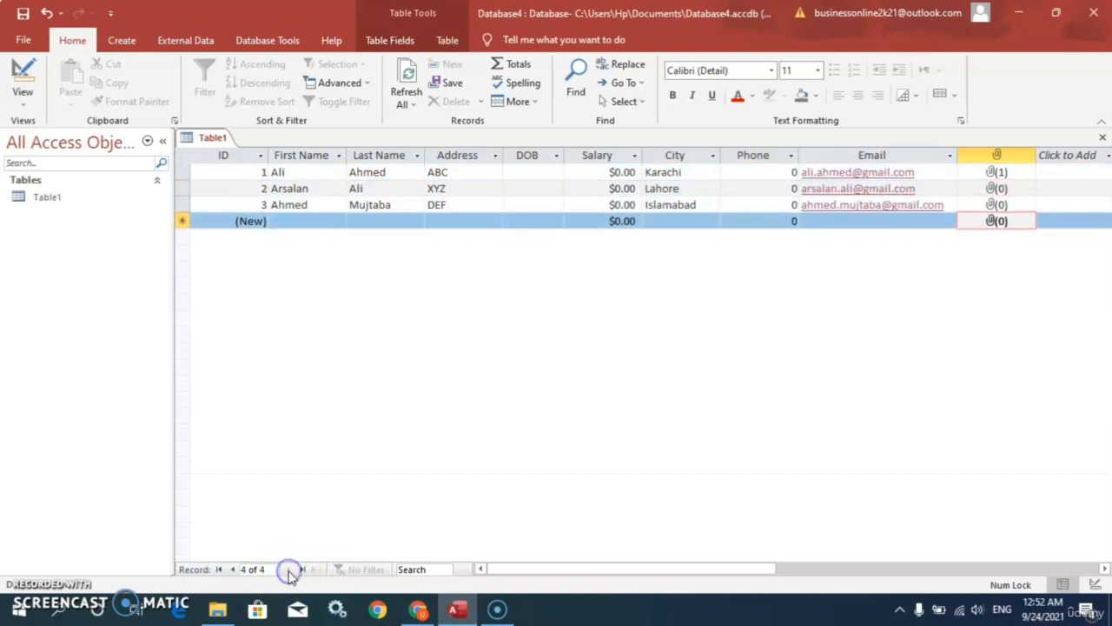
{"action": "left_click", "coordinate": [218, 569]}
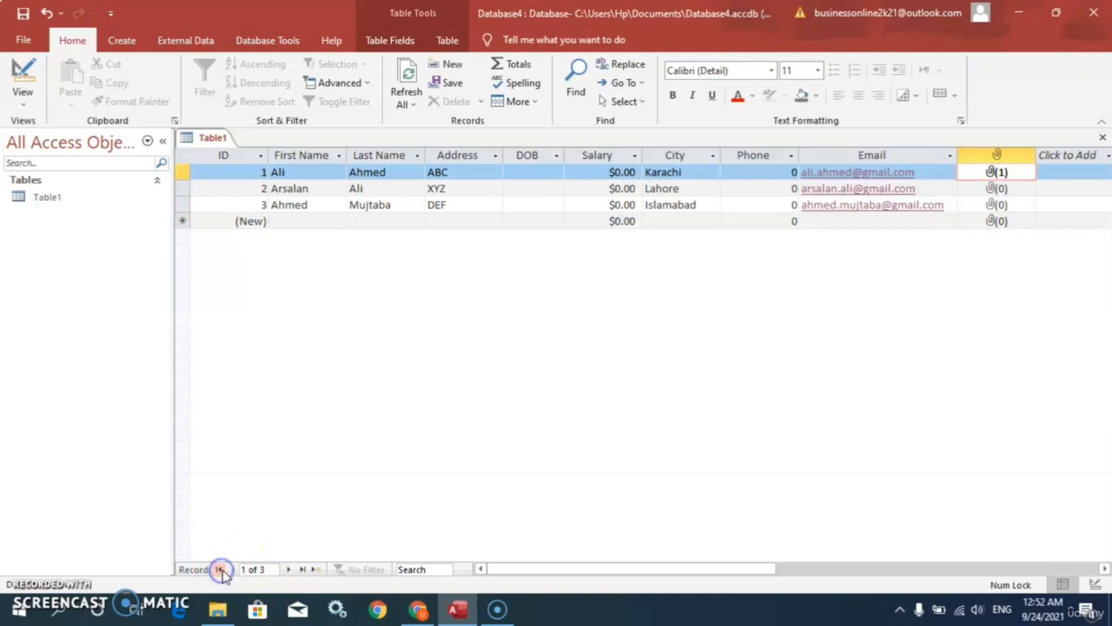
{"action": "left_click", "coordinate": [301, 570]}
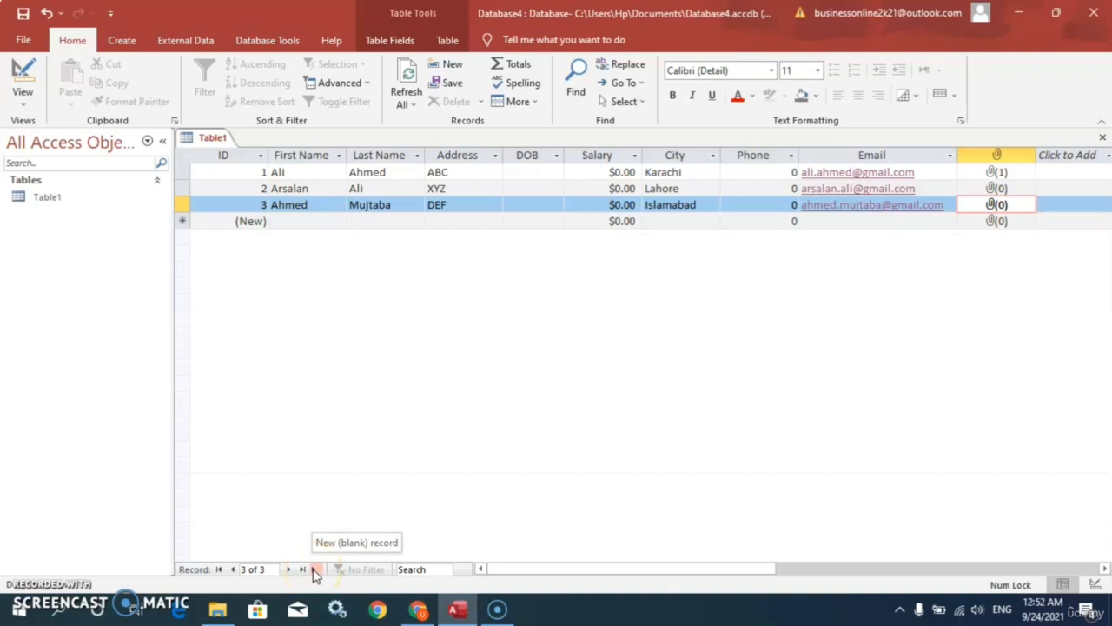
{"action": "left_click", "coordinate": [315, 570]}
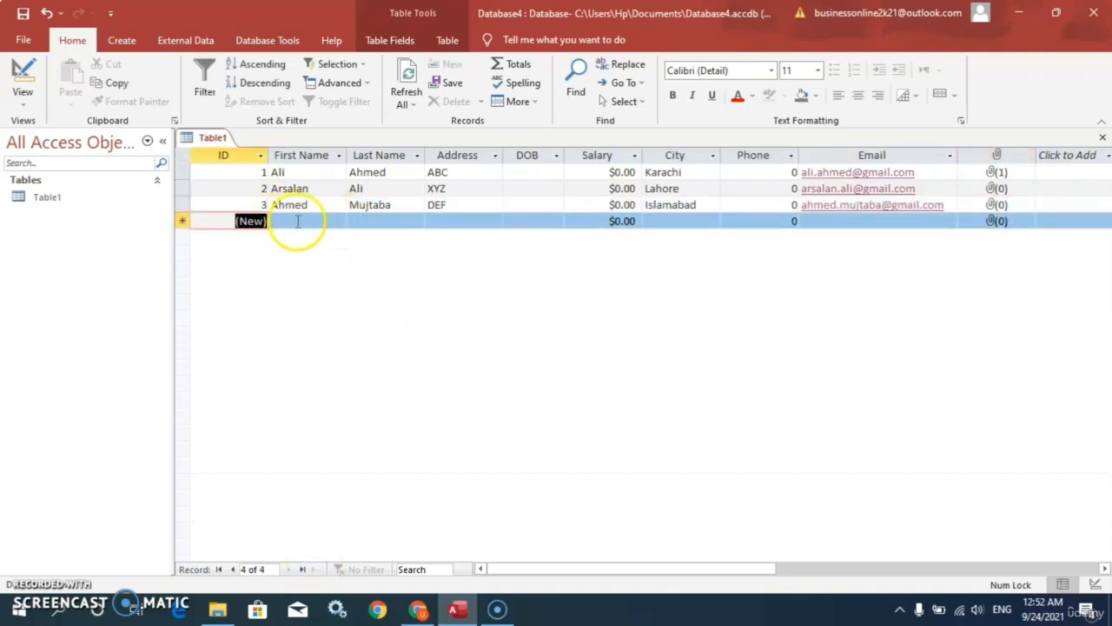
Step: Switch Table1 to Design View and change the City field's data type to Long Text
{"action": "left_click", "coordinate": [27, 103]}
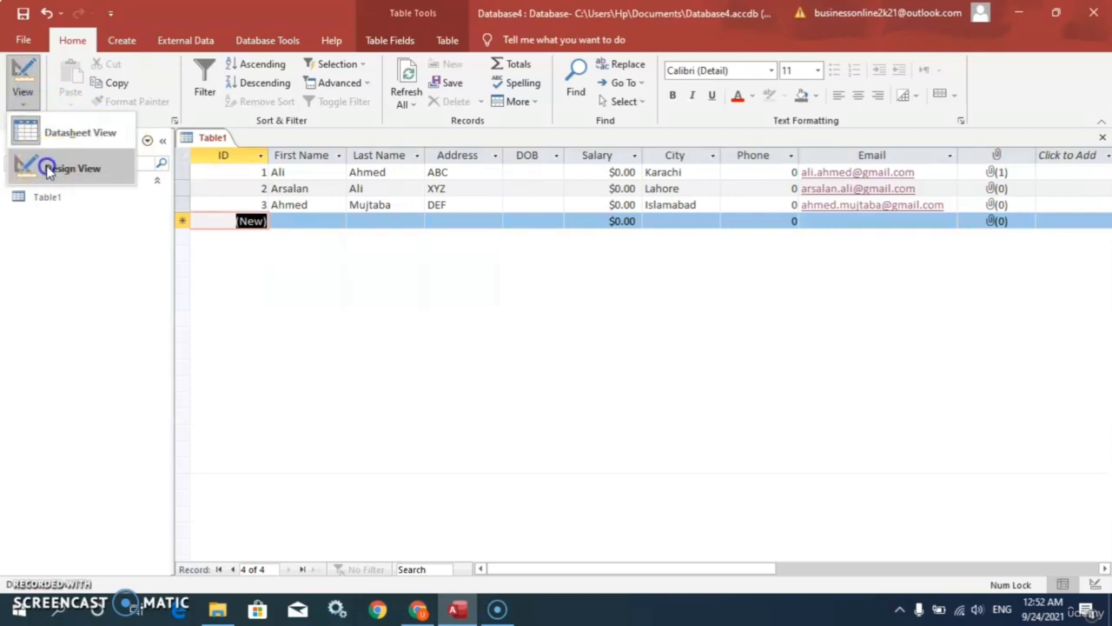
{"action": "left_click", "coordinate": [49, 168]}
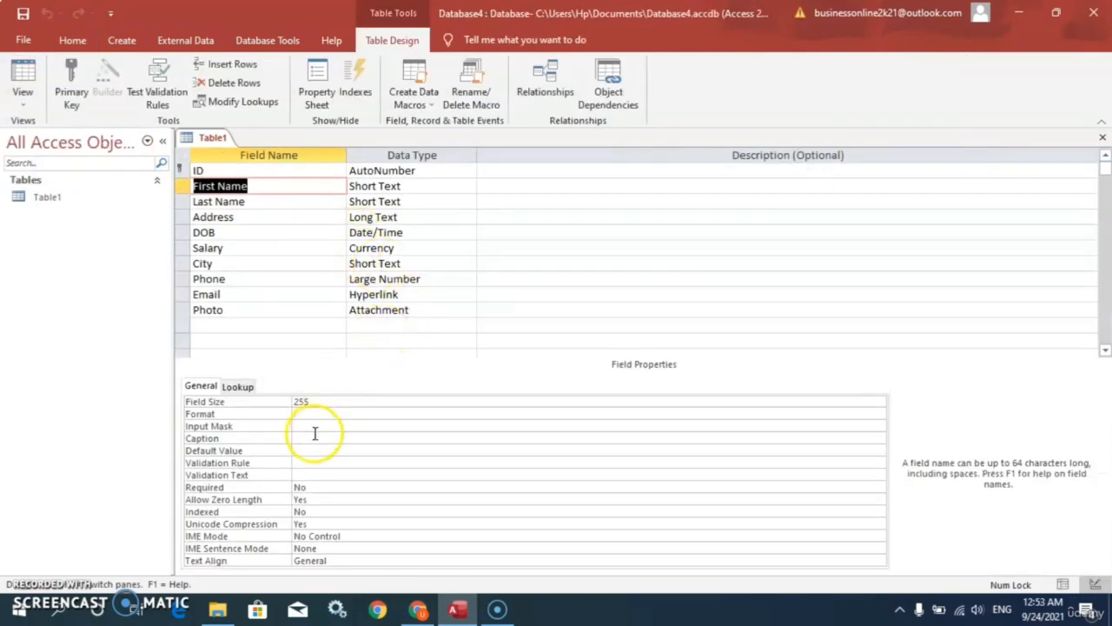
{"action": "left_click", "coordinate": [385, 266]}
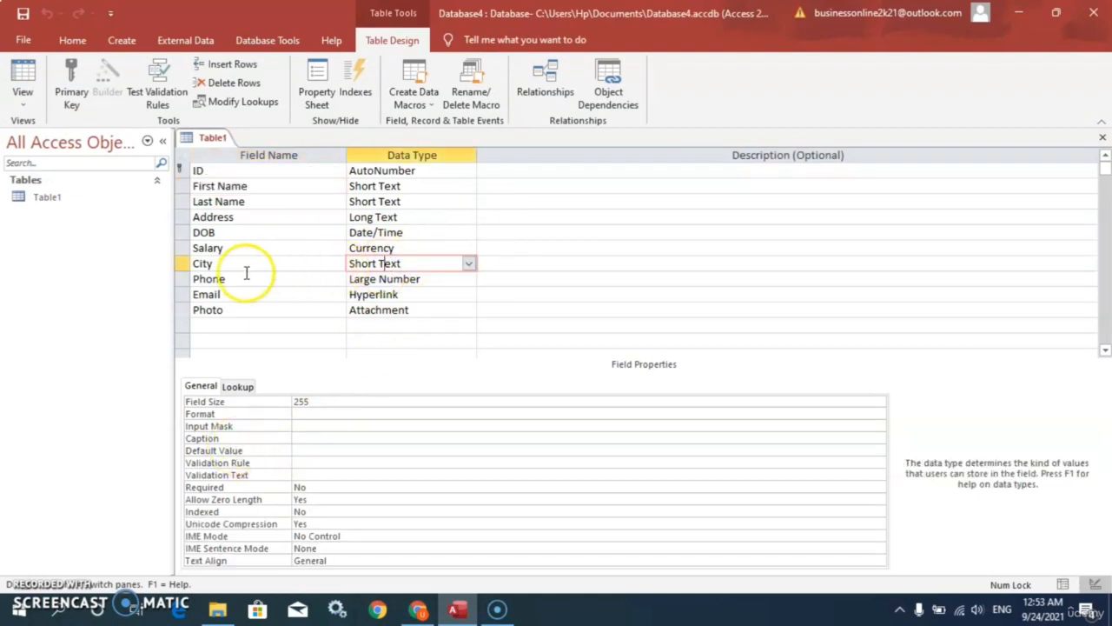
{"action": "left_click", "coordinate": [468, 263]}
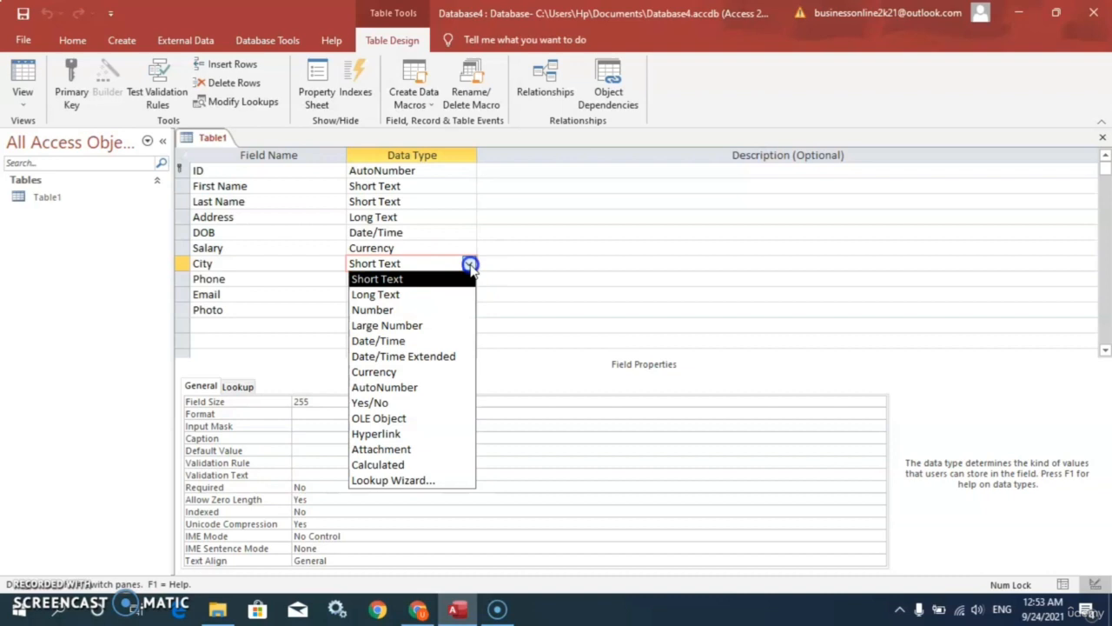
{"action": "left_click", "coordinate": [409, 300]}
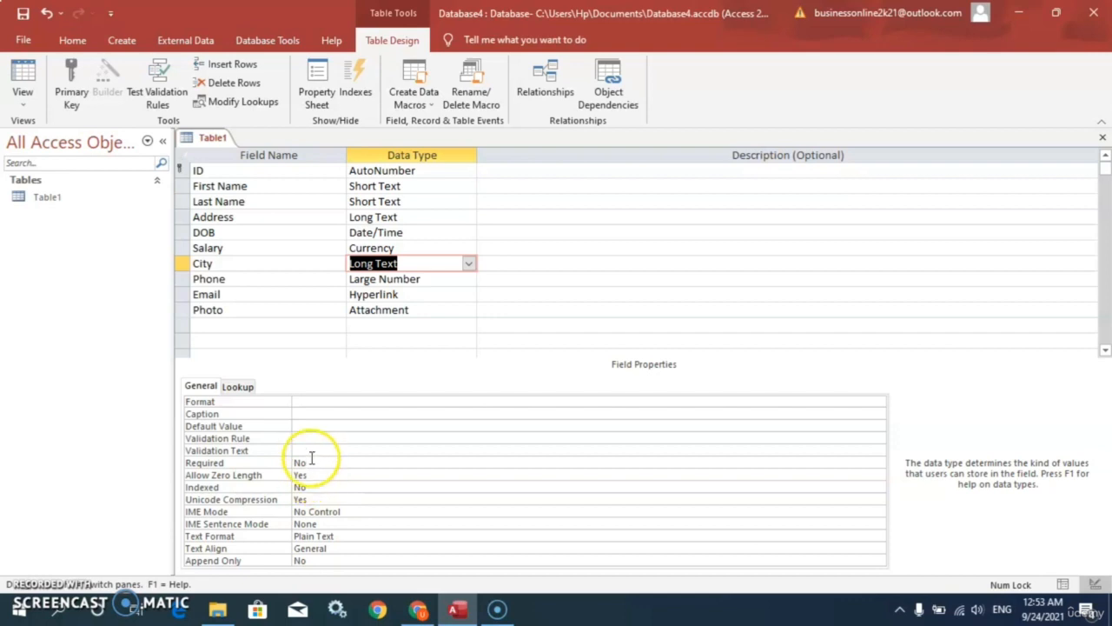
Step: Give City a Default Value of Karachi, confirmed as ="Karachi" through the Expression Builder
{"action": "left_click", "coordinate": [323, 425]}
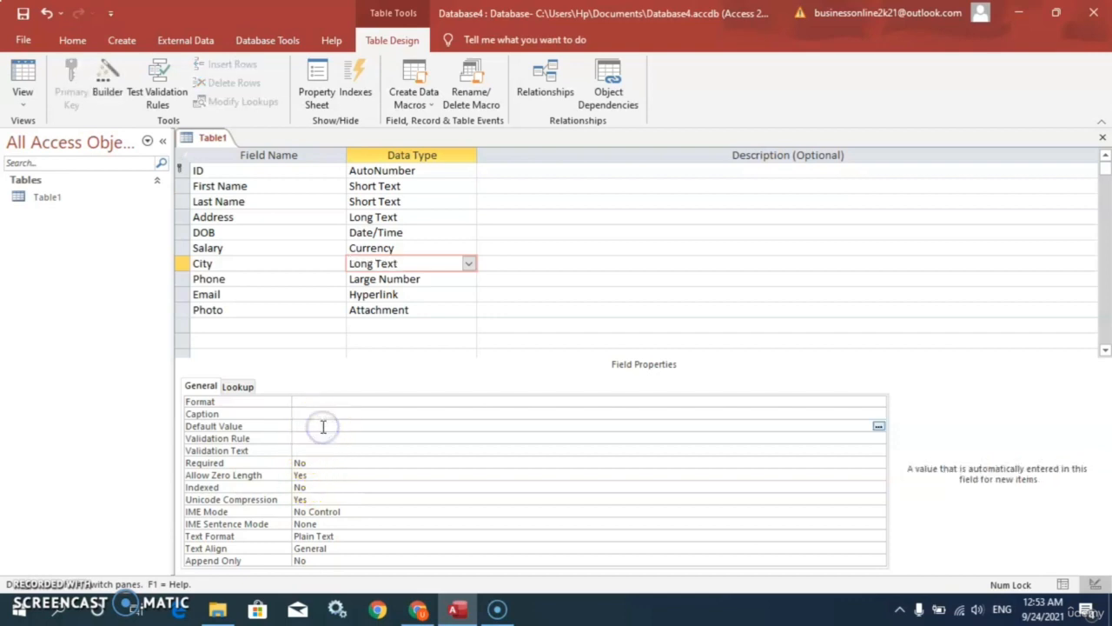
{"action": "type", "text": "Karachi"}
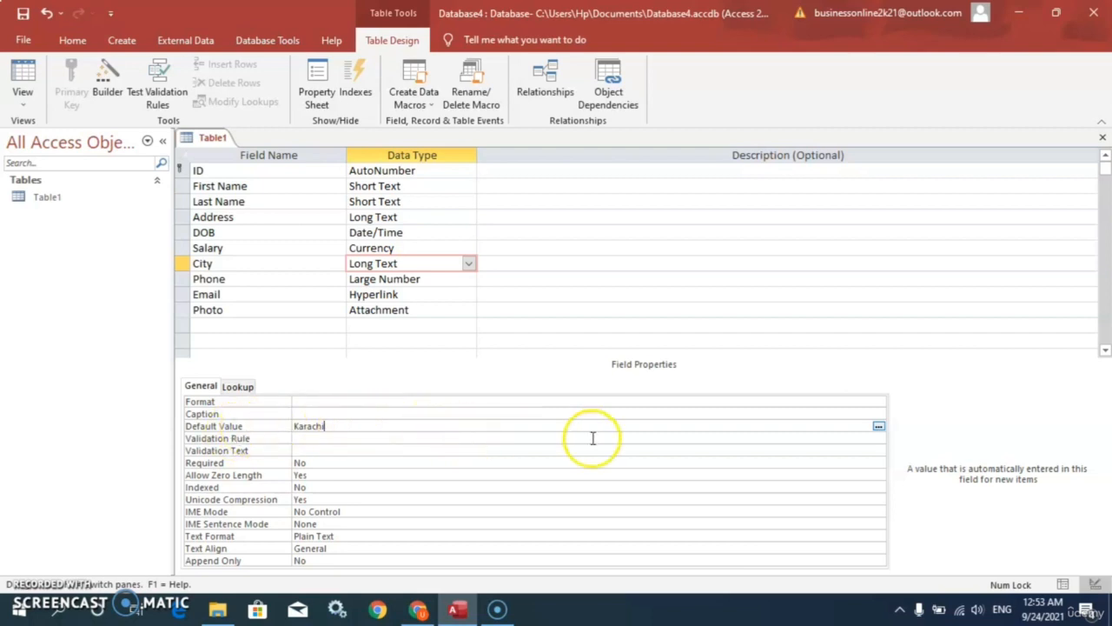
{"action": "left_click", "coordinate": [879, 427]}
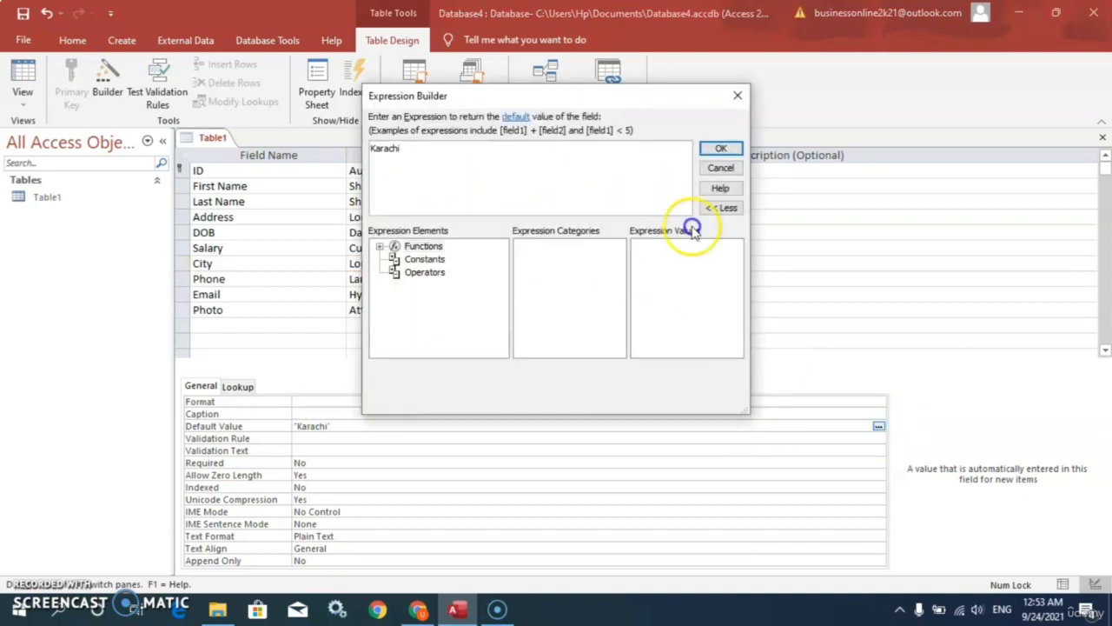
{"action": "left_click", "coordinate": [720, 149]}
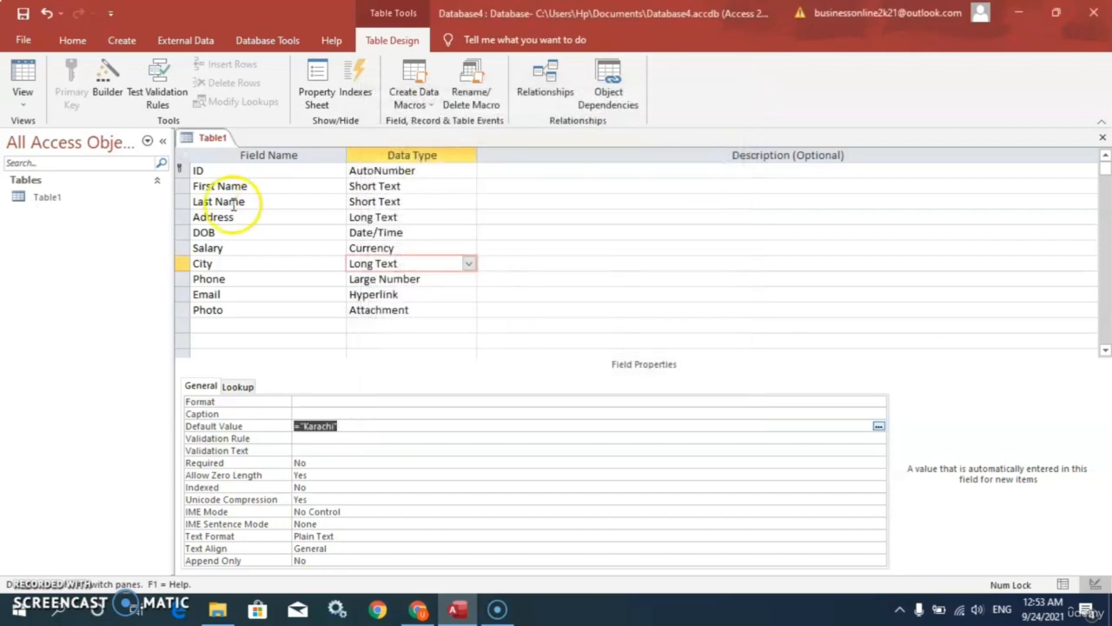
{"action": "left_click", "coordinate": [24, 103]}
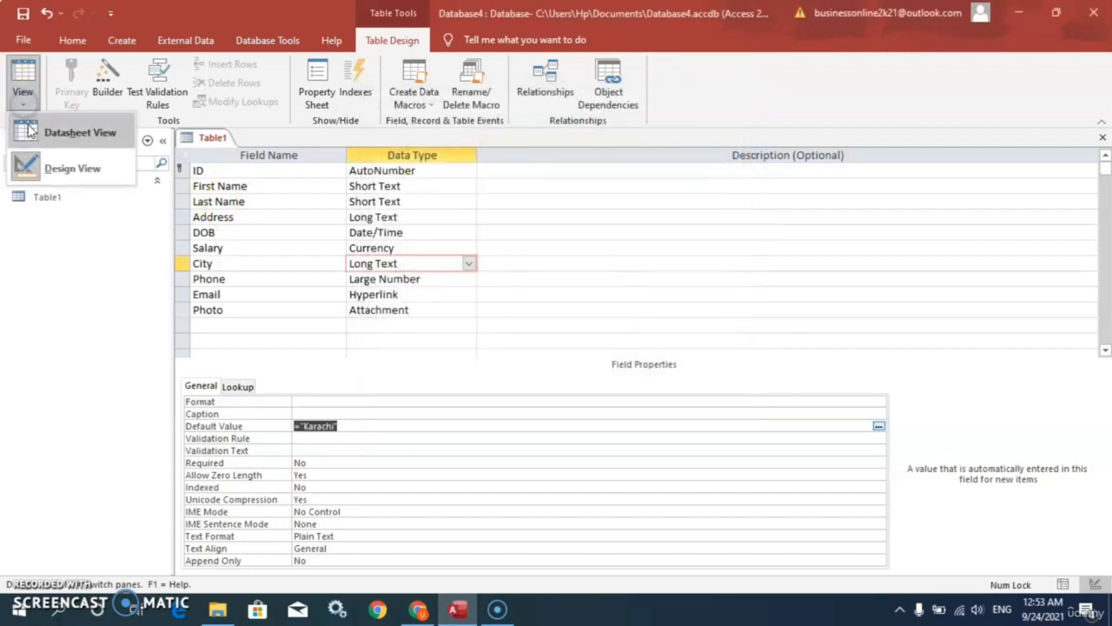
Step: Save Table1, return to Datasheet View, and enter a first name for new record 4
{"action": "left_click", "coordinate": [34, 132]}
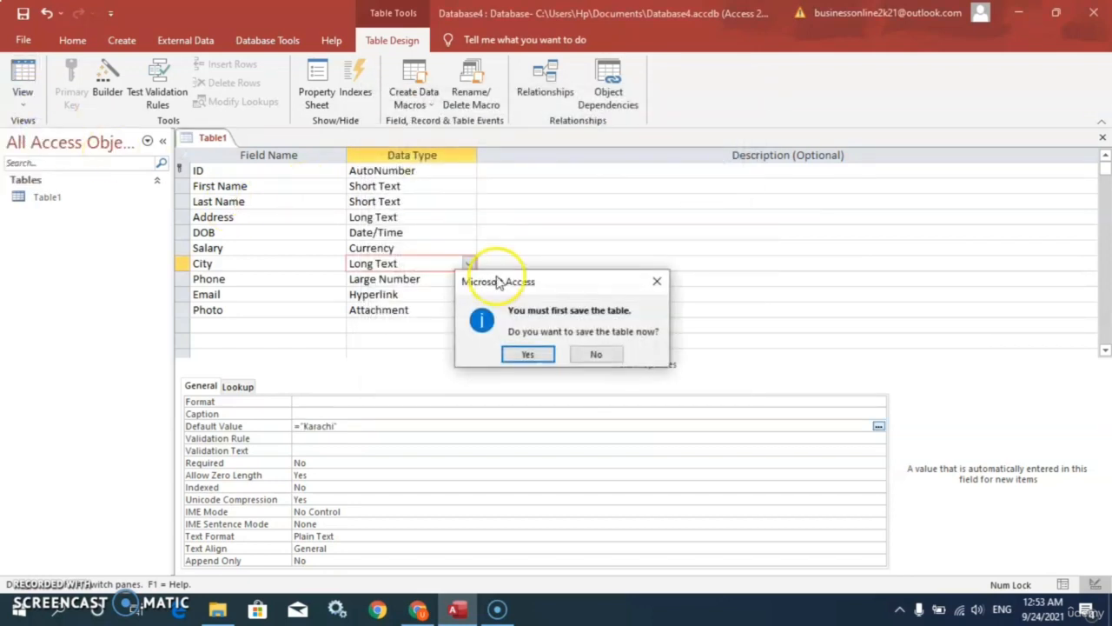
{"action": "left_click", "coordinate": [530, 353]}
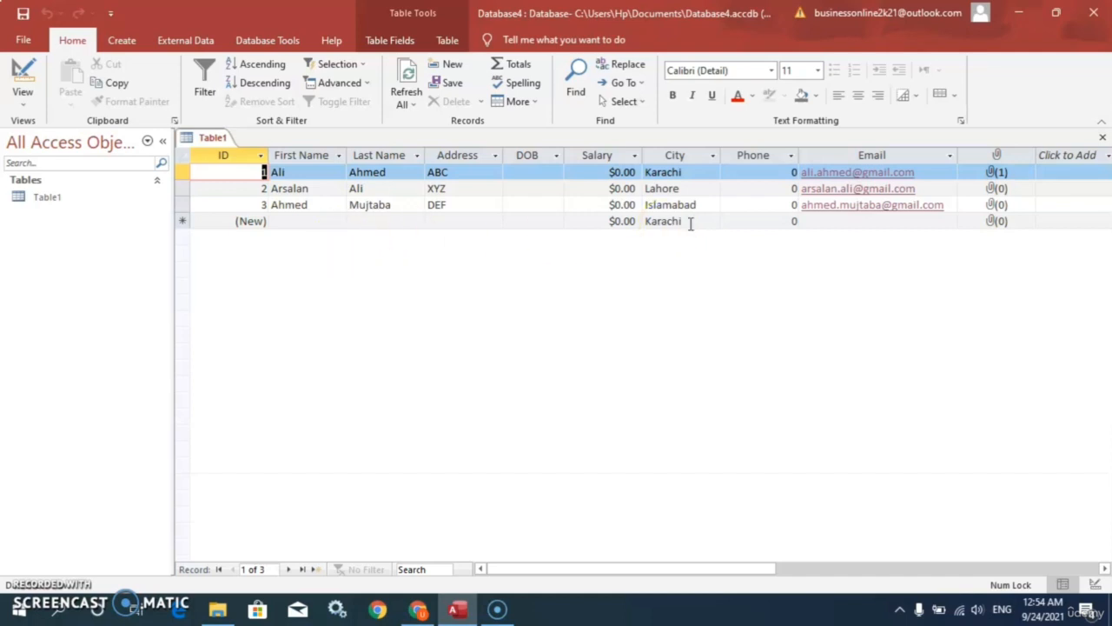
{"action": "left_click", "coordinate": [314, 569]}
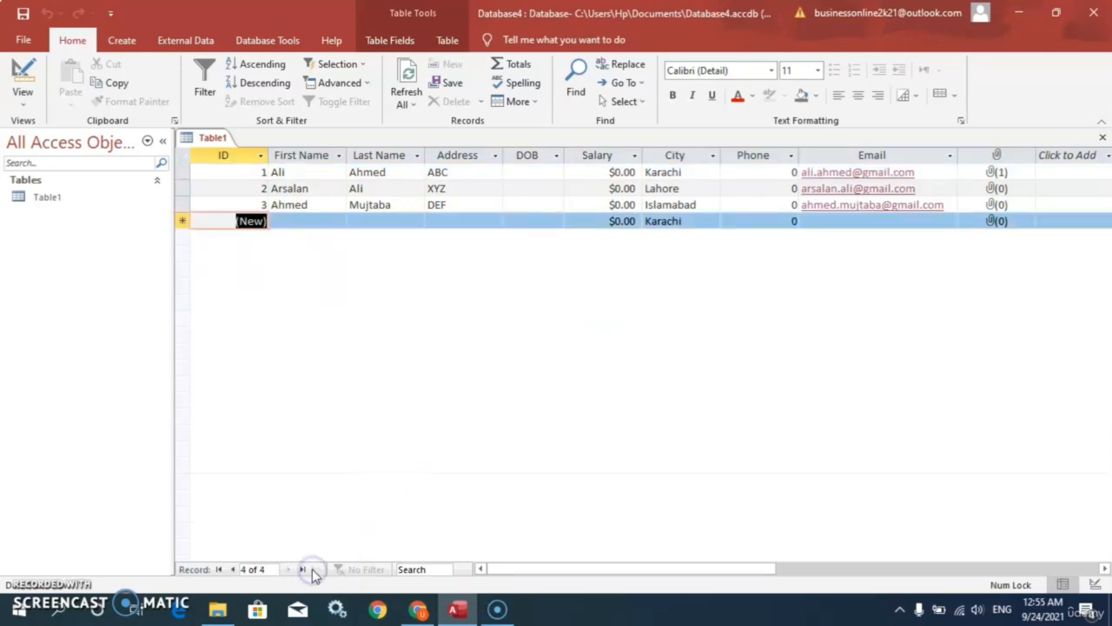
{"action": "left_click", "coordinate": [307, 222]}
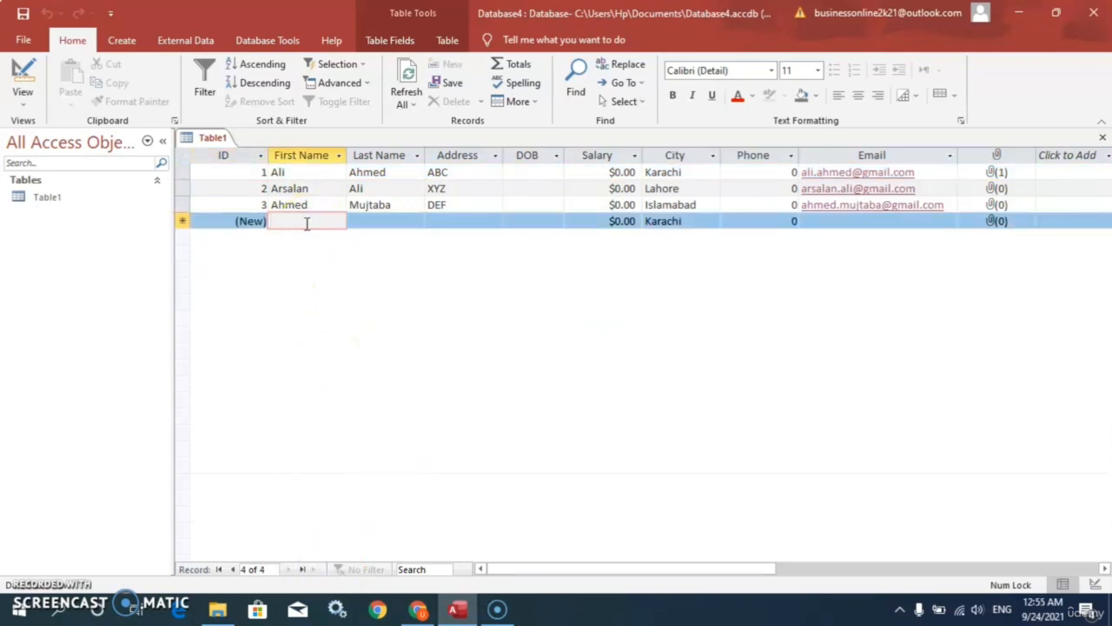
{"action": "type", "text": "A"}
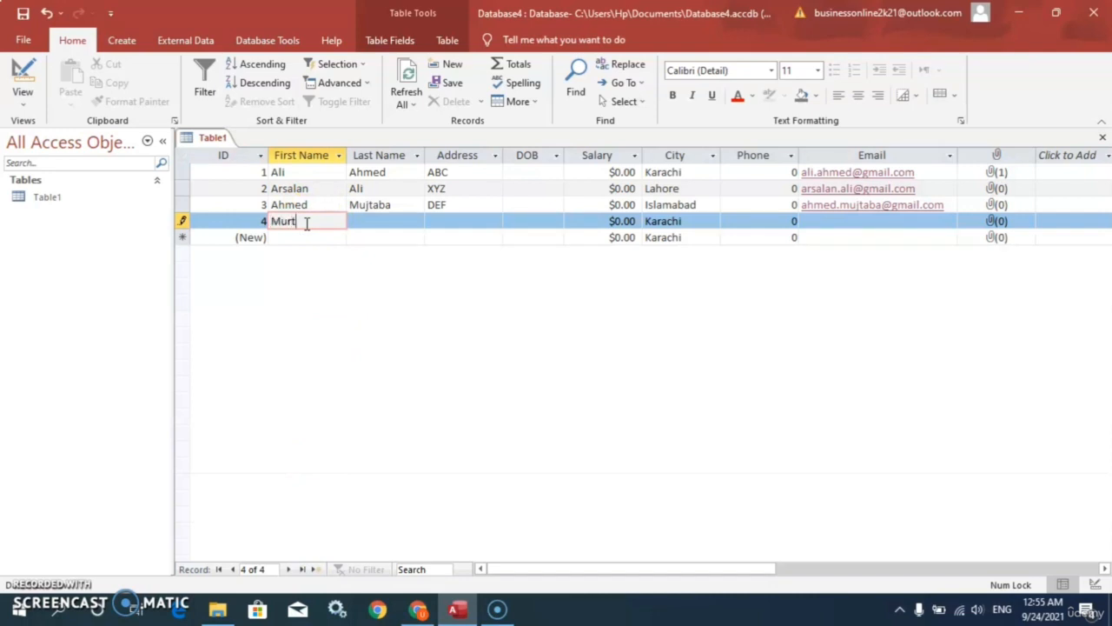
{"action": "key", "text": "Tab"}
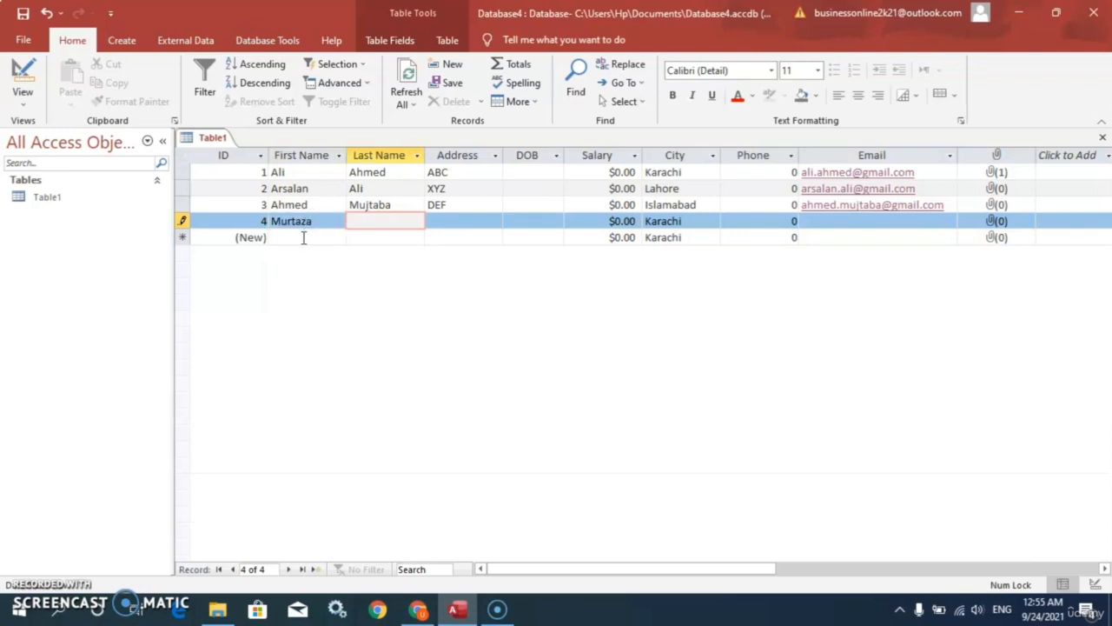
Step: Add record 5 with a first name, letting City default to Karachi
{"action": "left_click", "coordinate": [315, 569]}
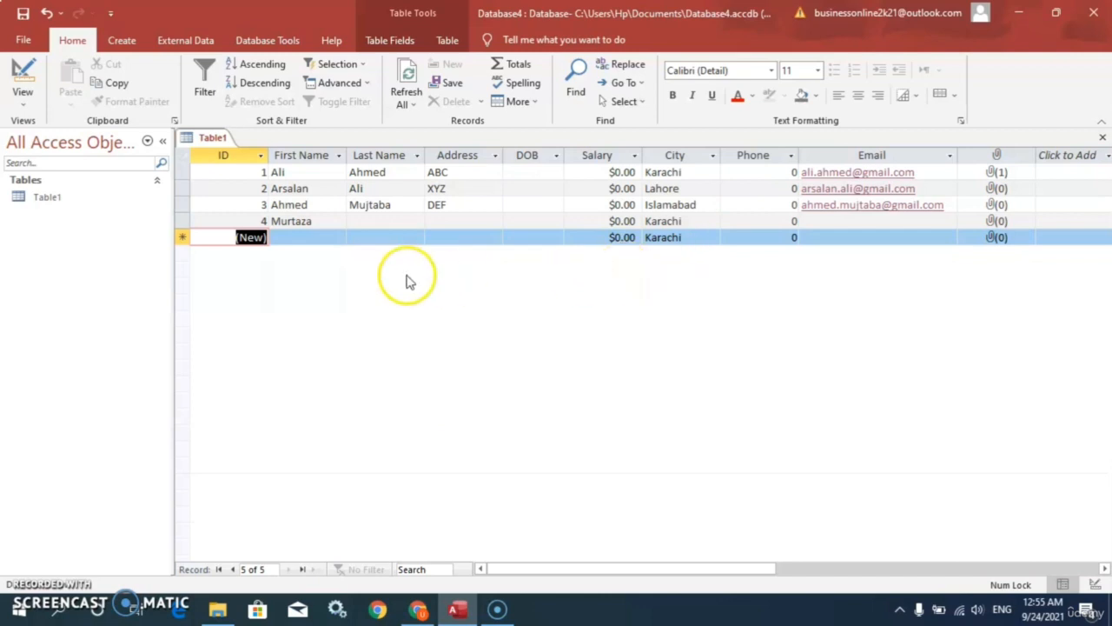
{"action": "left_click", "coordinate": [308, 239]}
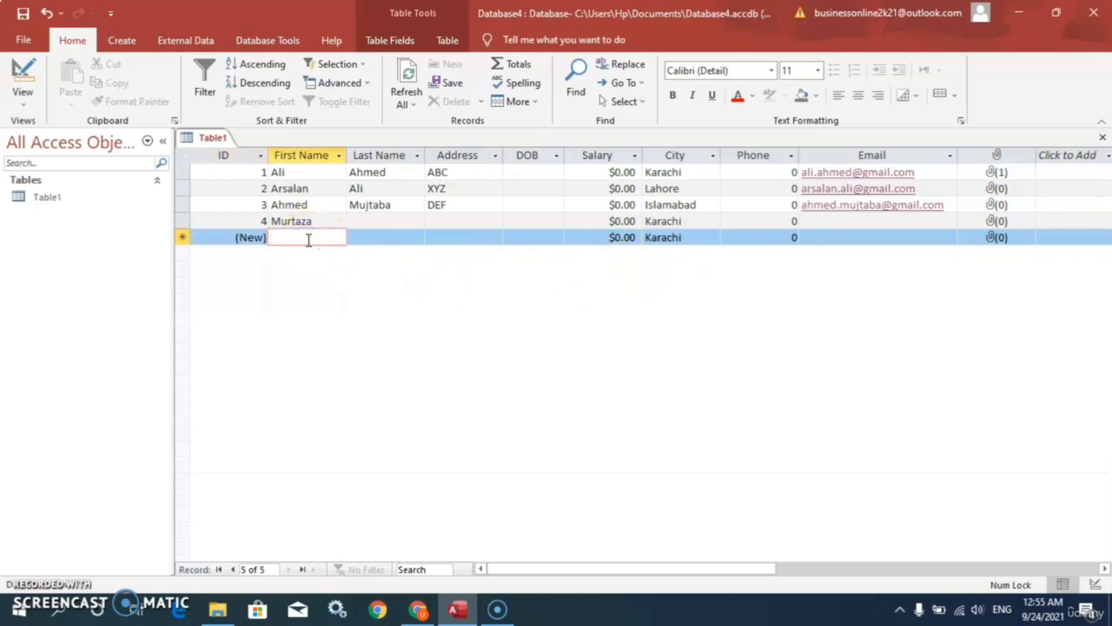
{"action": "type", "text": "Noman"}
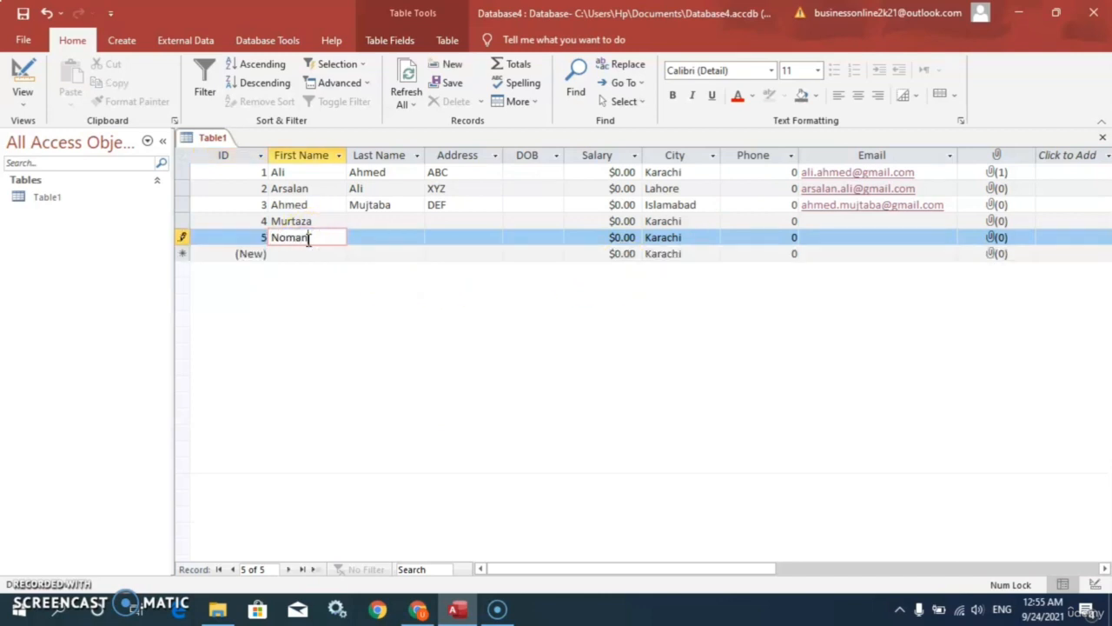
{"action": "left_click", "coordinate": [314, 570]}
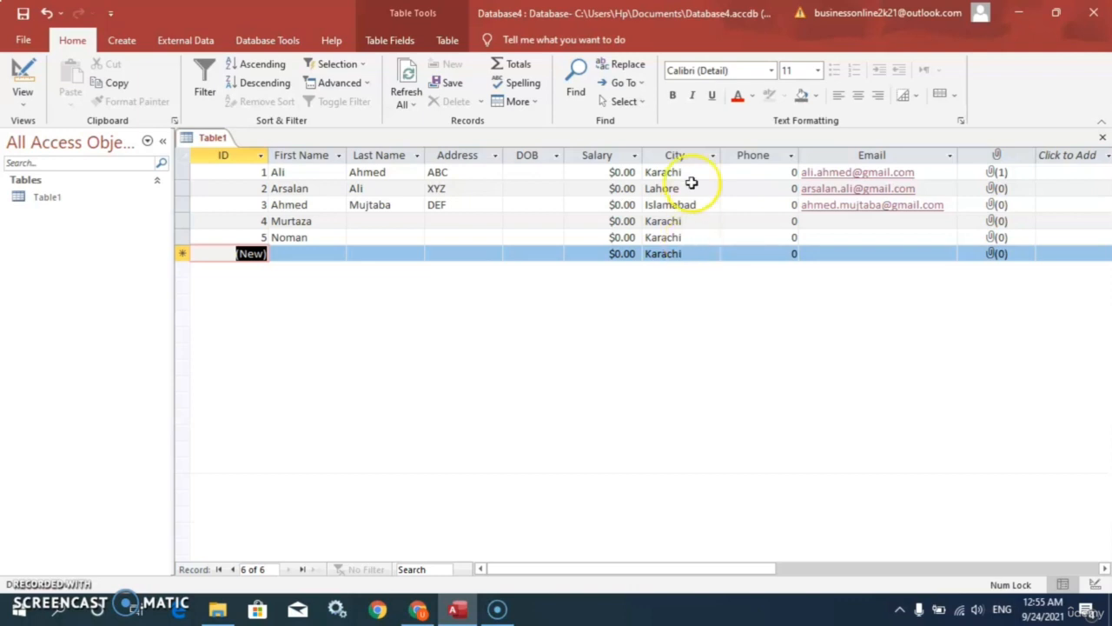
{"action": "left_click", "coordinate": [710, 256]}
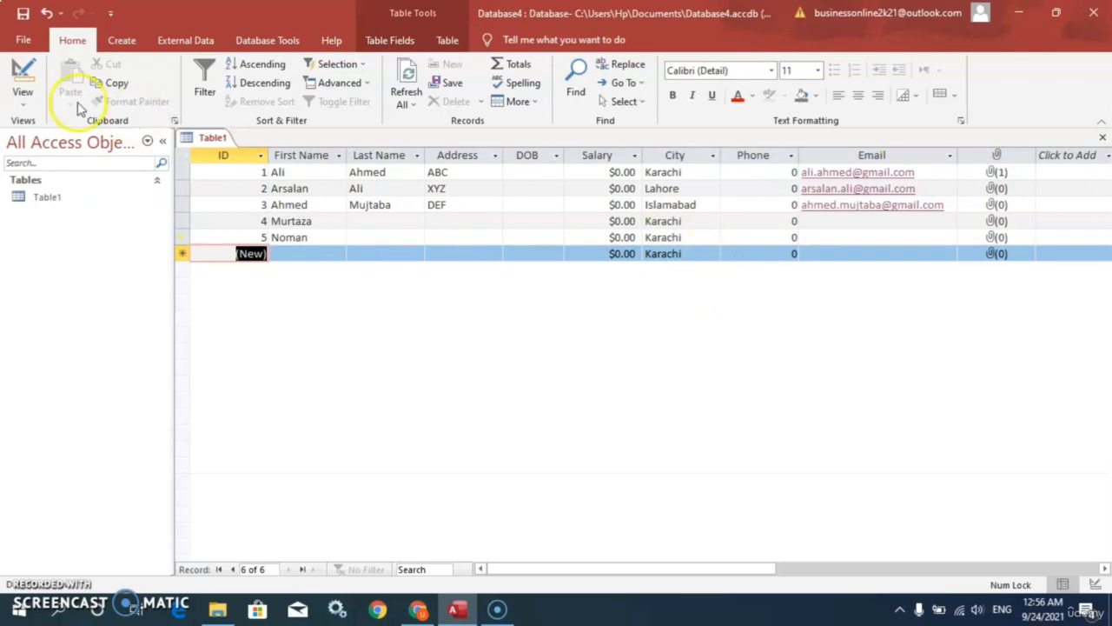
{"action": "left_click", "coordinate": [23, 103]}
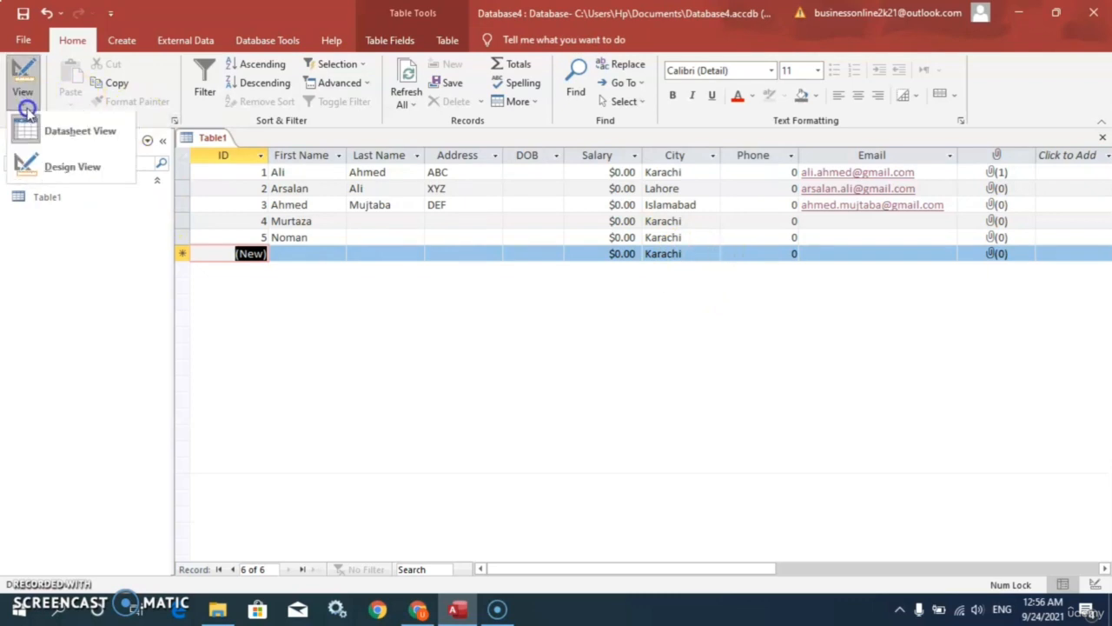
Step: Back in Design View, delete City's Karachi default value
{"action": "left_click", "coordinate": [50, 174]}
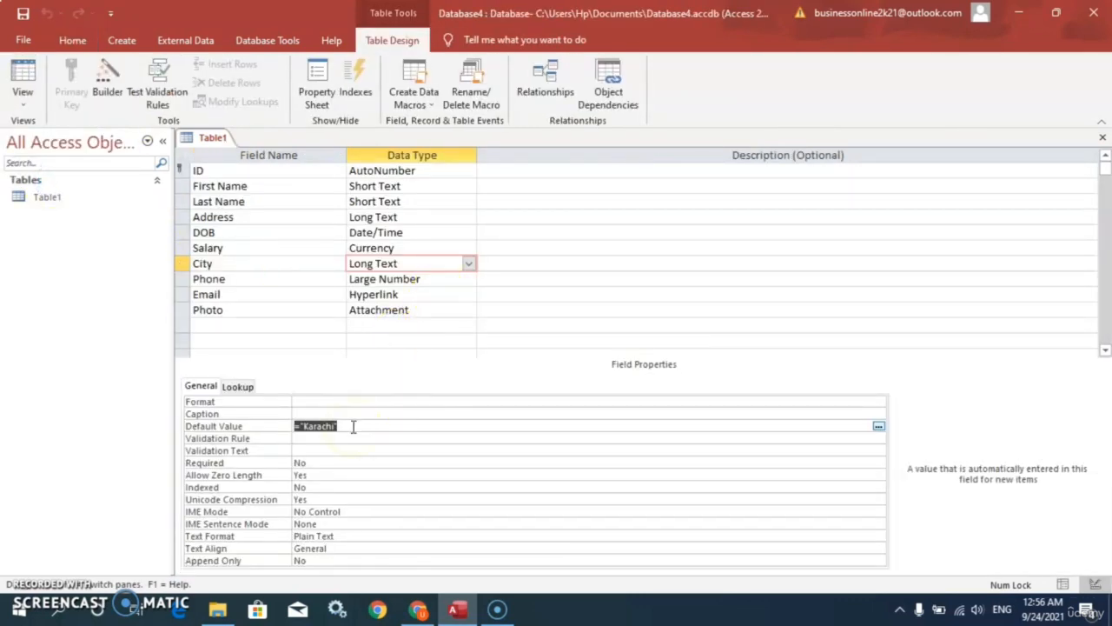
{"action": "left_click_drag", "start_coordinate": [353, 427], "coordinate": [289, 427]}
{"action": "key", "text": "Delete"}
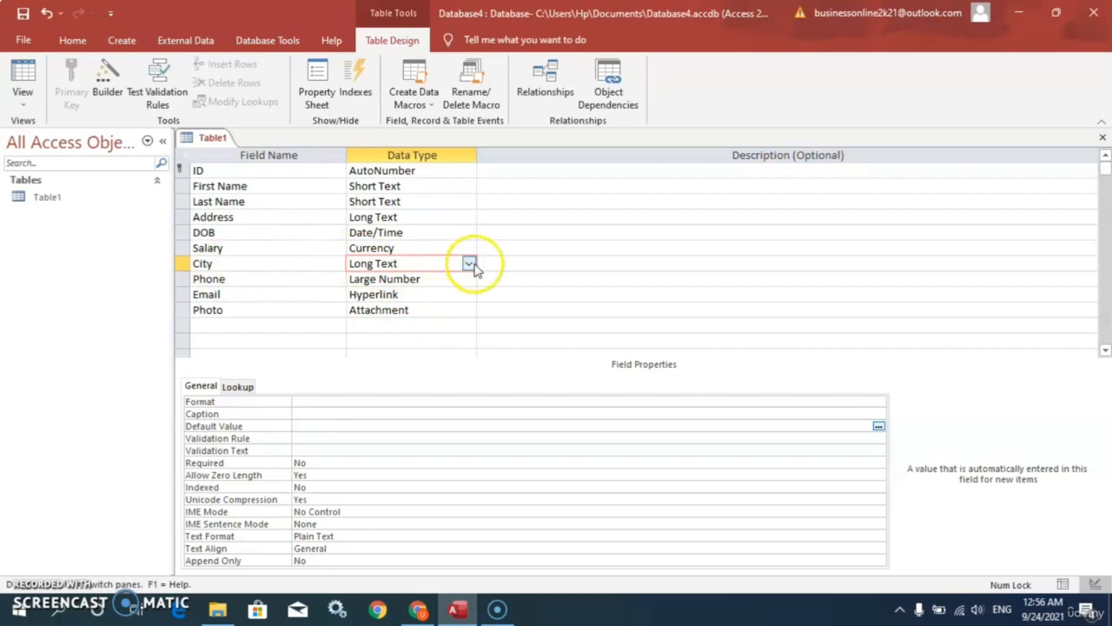
Step: Set City to Short Text after the lookup error, then launch the Lookup Wizard for it
{"action": "left_click", "coordinate": [470, 264]}
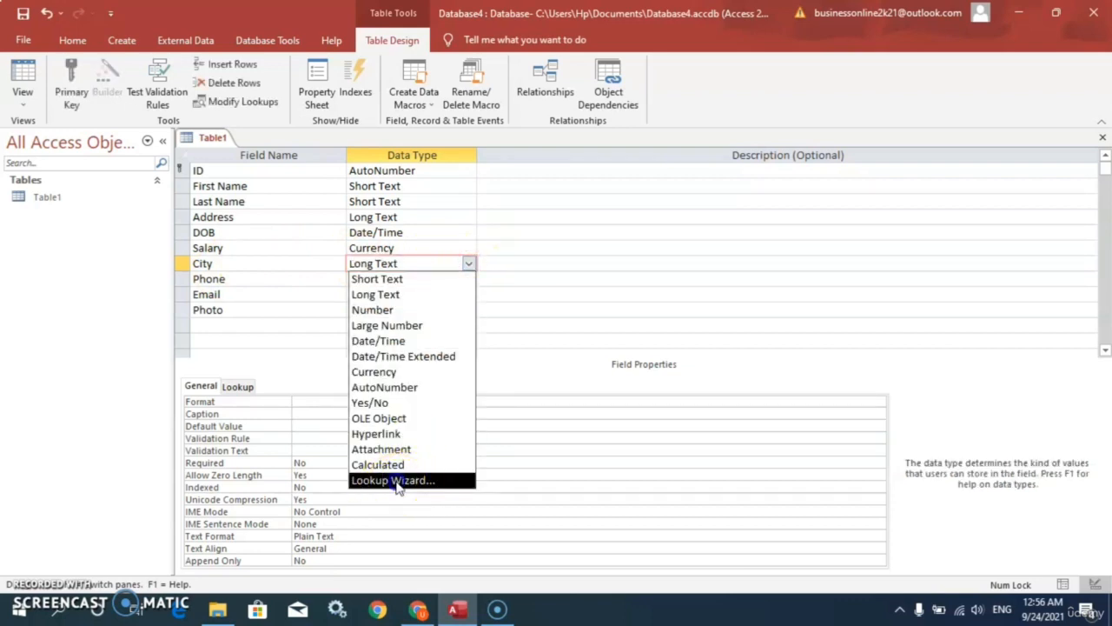
{"action": "left_click", "coordinate": [395, 482]}
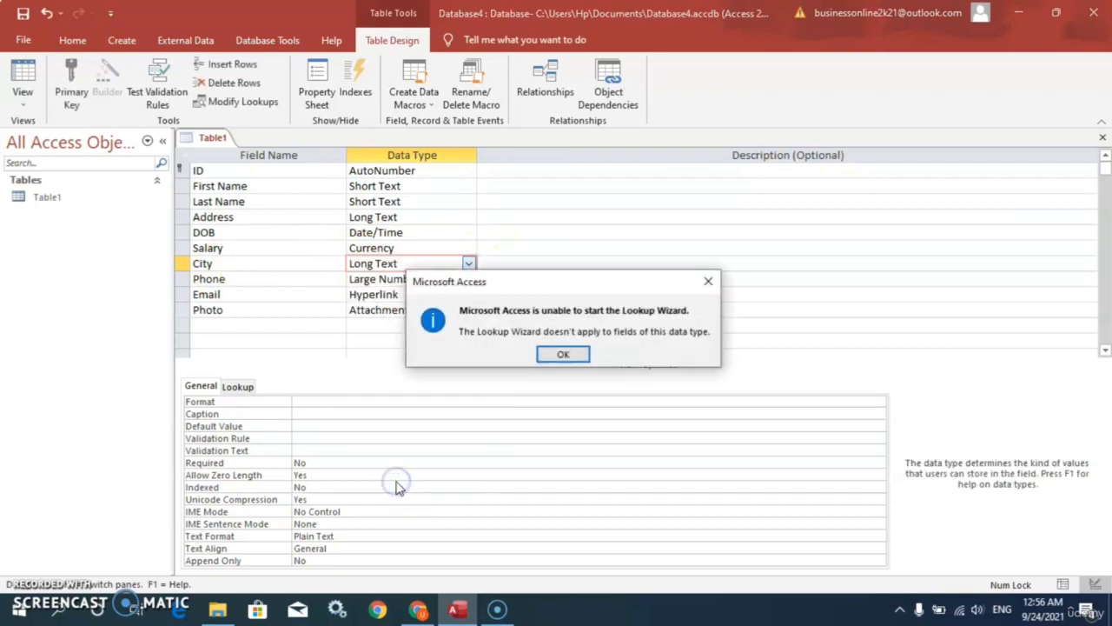
{"action": "left_click", "coordinate": [563, 353]}
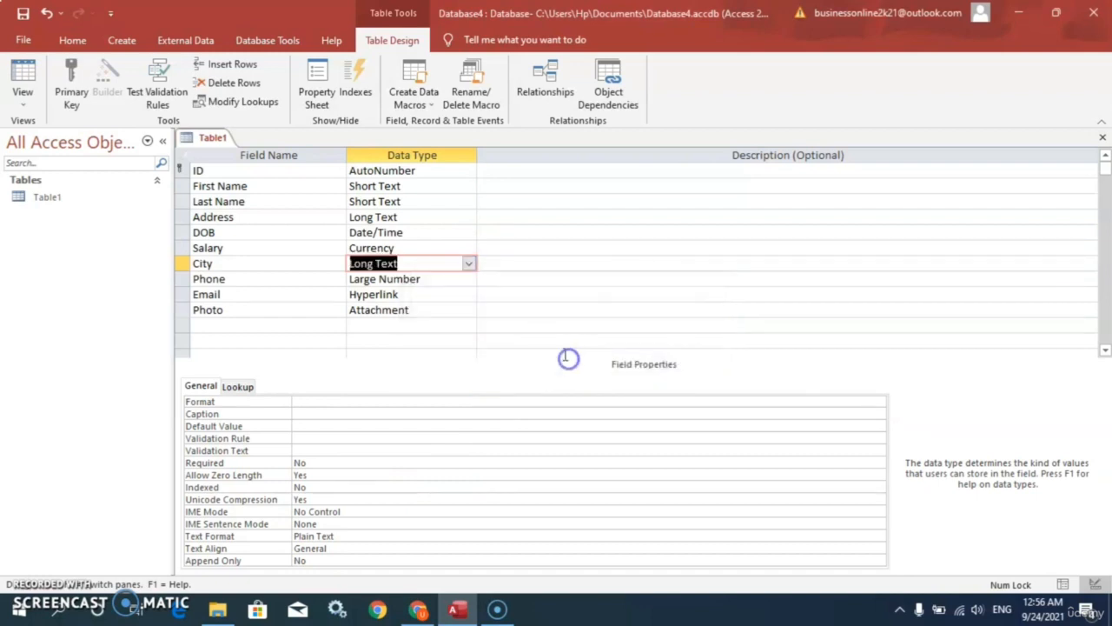
{"action": "left_click", "coordinate": [470, 265]}
{"action": "left_click", "coordinate": [408, 279]}
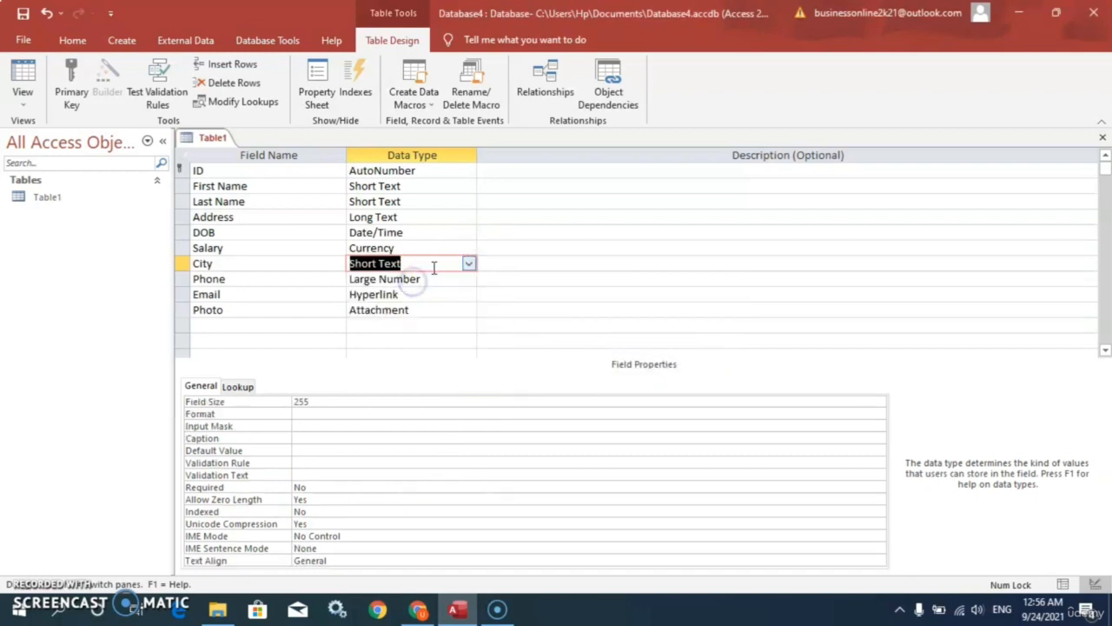
{"action": "left_click", "coordinate": [470, 264]}
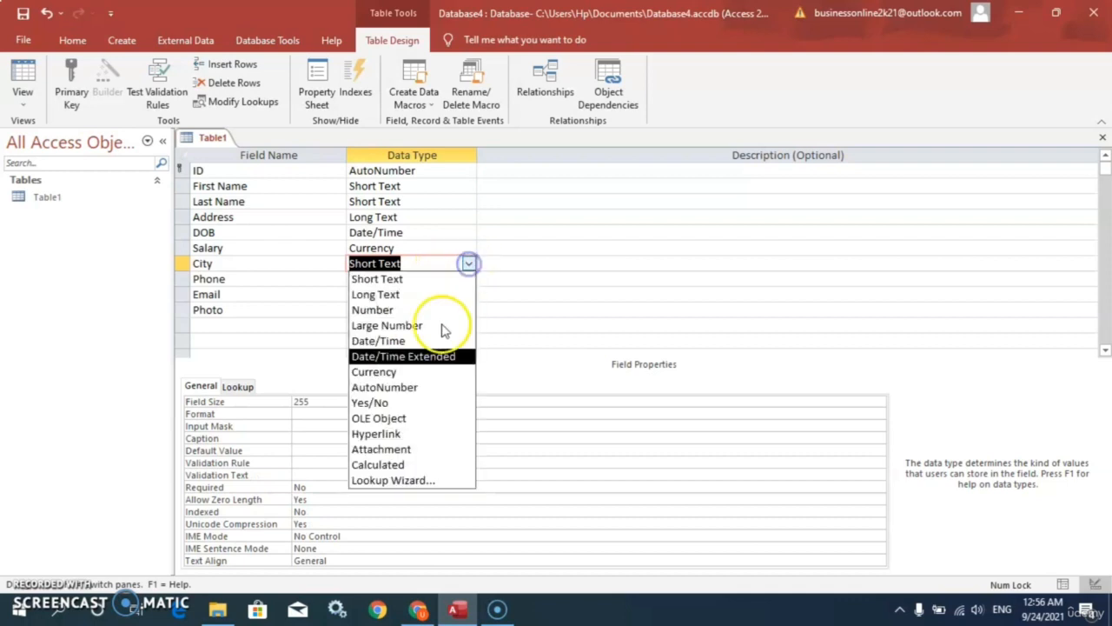
{"action": "left_click", "coordinate": [408, 482]}
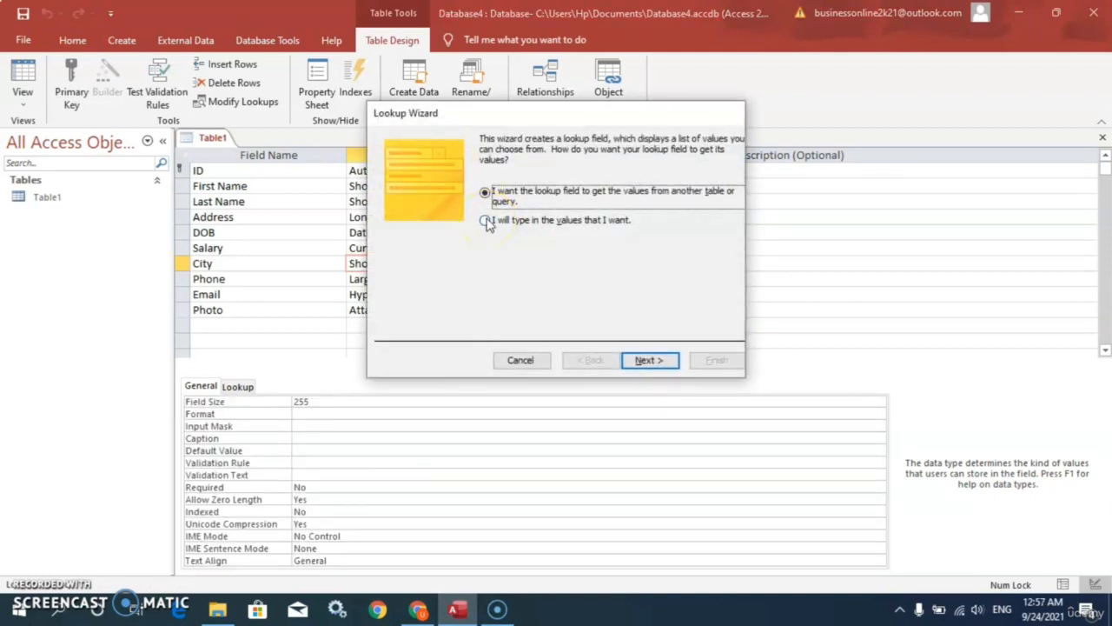
Step: Choose to type the lookup values and enter Karachi, Lahore and Islamabd
{"action": "left_click", "coordinate": [487, 220]}
{"action": "left_click", "coordinate": [647, 361]}
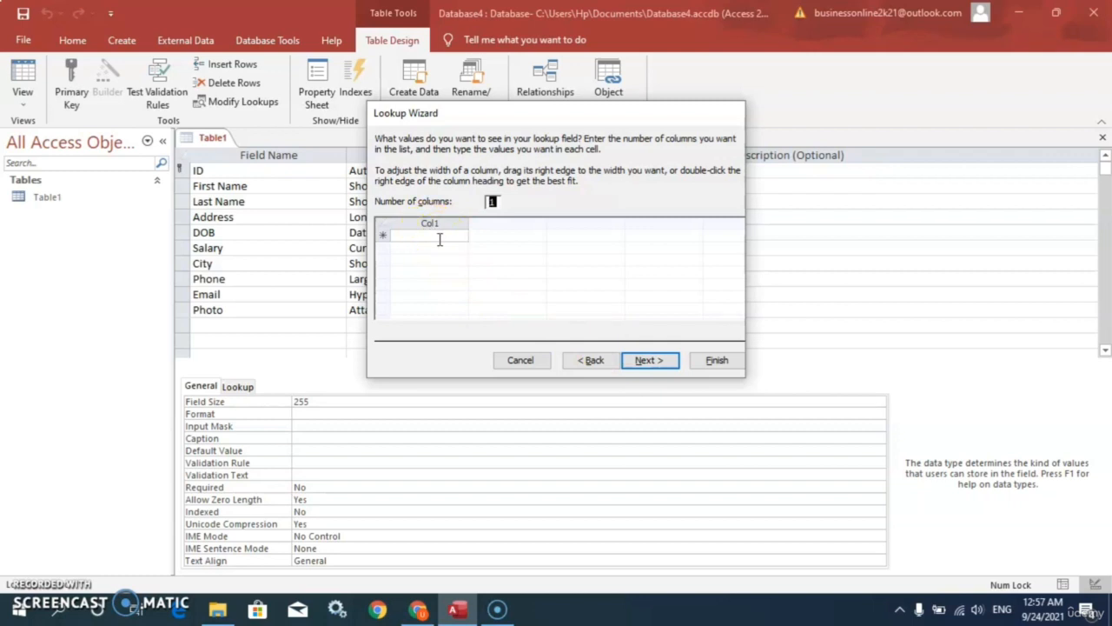
{"action": "left_click", "coordinate": [440, 237]}
{"action": "type", "text": "Karachi"}
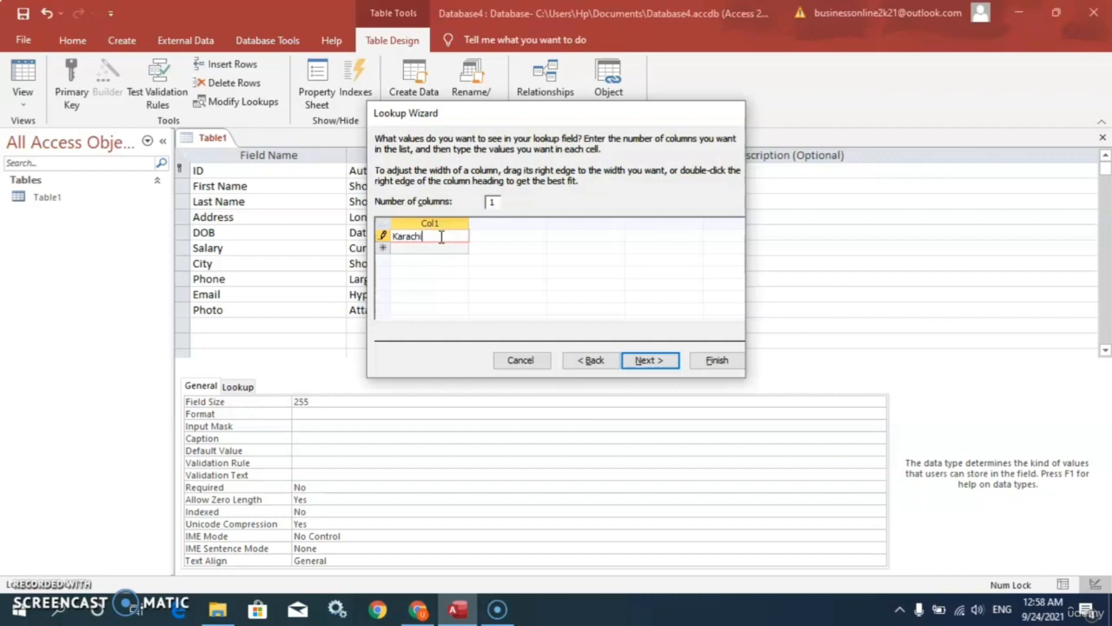
{"action": "left_click", "coordinate": [428, 249]}
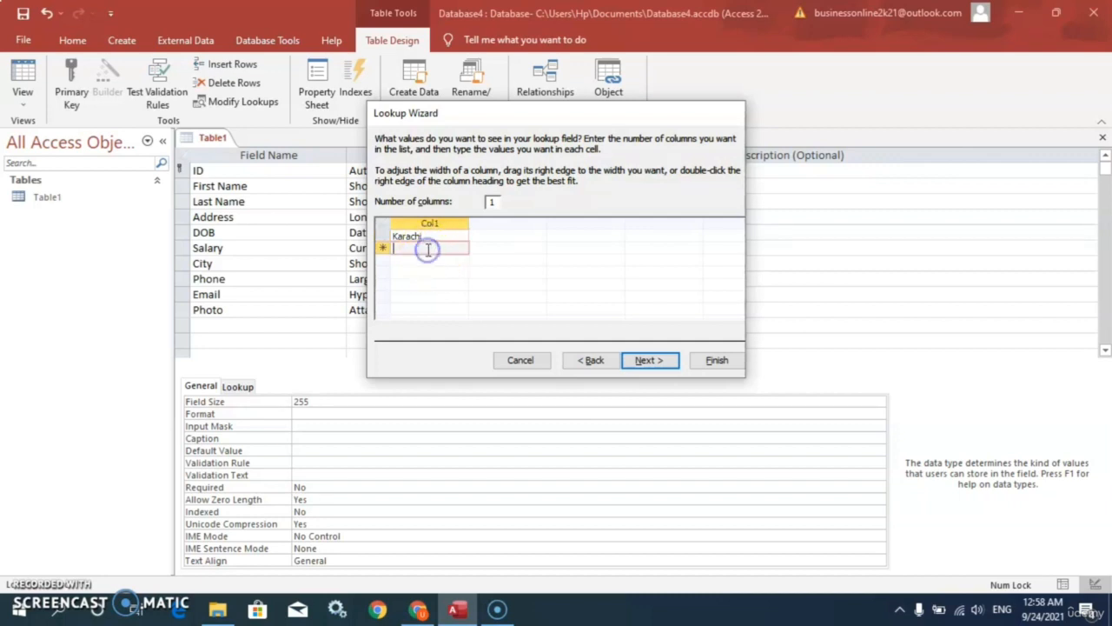
{"action": "type", "text": "Lahore"}
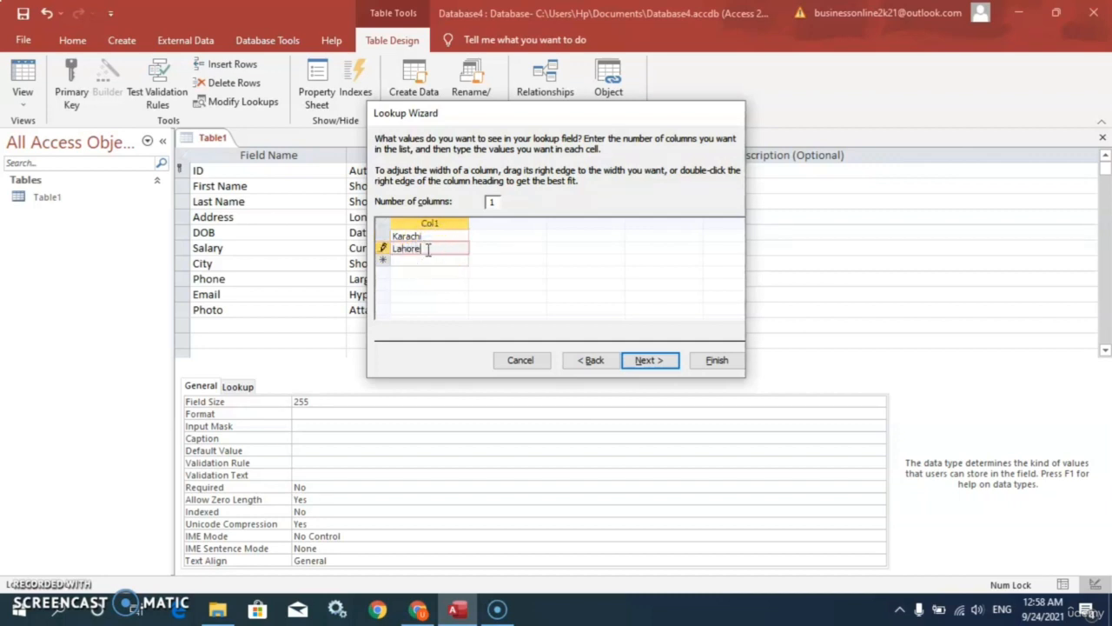
{"action": "left_click", "coordinate": [428, 260]}
{"action": "type", "text": "Is"}
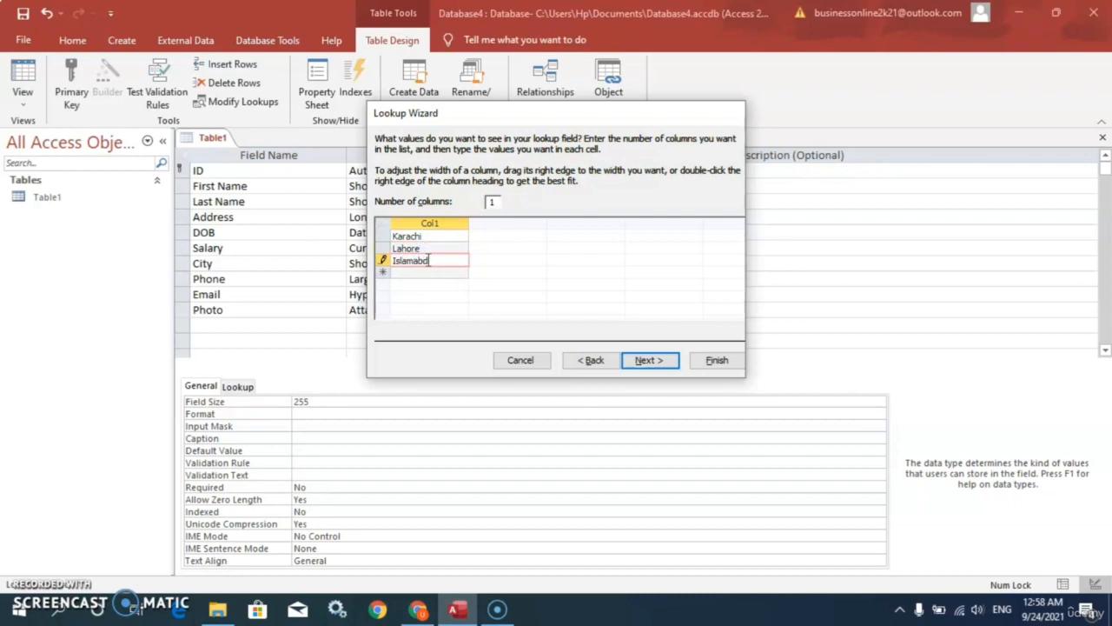
{"action": "type", "text": "lamabd"}
Step: Set the number of columns to 3, keep Col1 as the stored value, and finish the wizard
{"action": "left_click", "coordinate": [488, 200]}
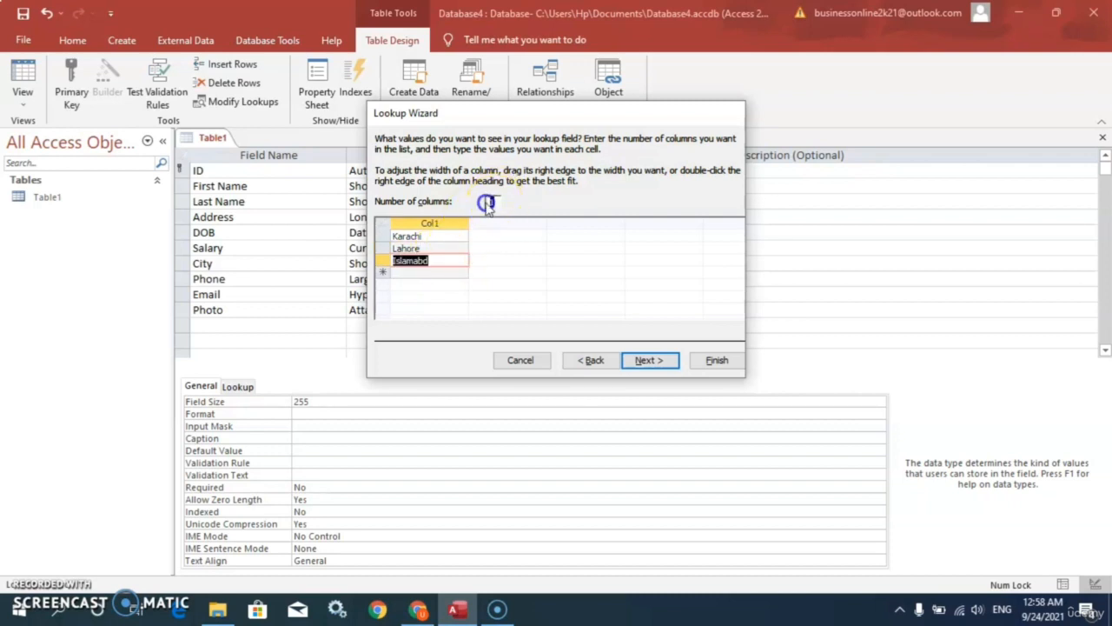
{"action": "type", "text": "3"}
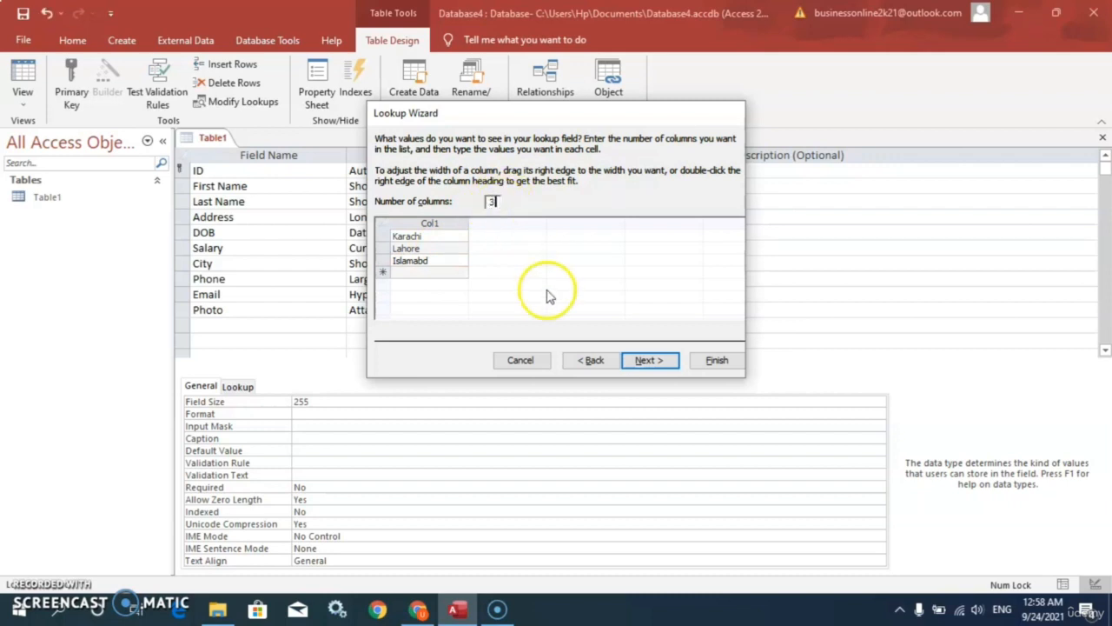
{"action": "left_click", "coordinate": [647, 361]}
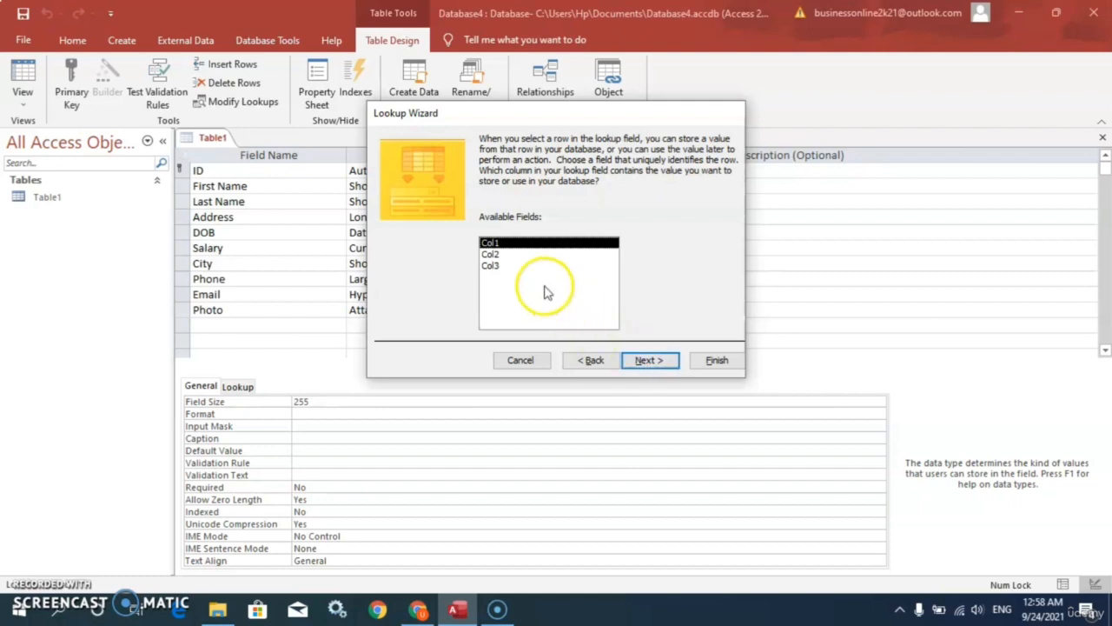
{"action": "left_click", "coordinate": [647, 361]}
{"action": "left_click", "coordinate": [713, 360]}
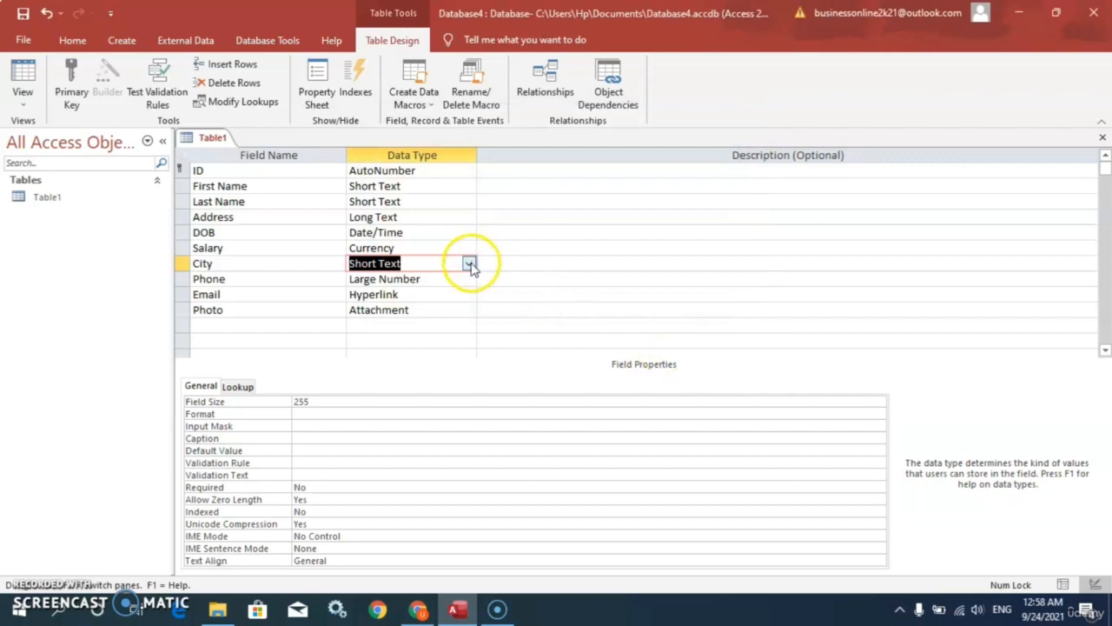
Step: Save Table1 and switch to Datasheet View, accepting the data-loss warning
{"action": "left_click", "coordinate": [22, 97]}
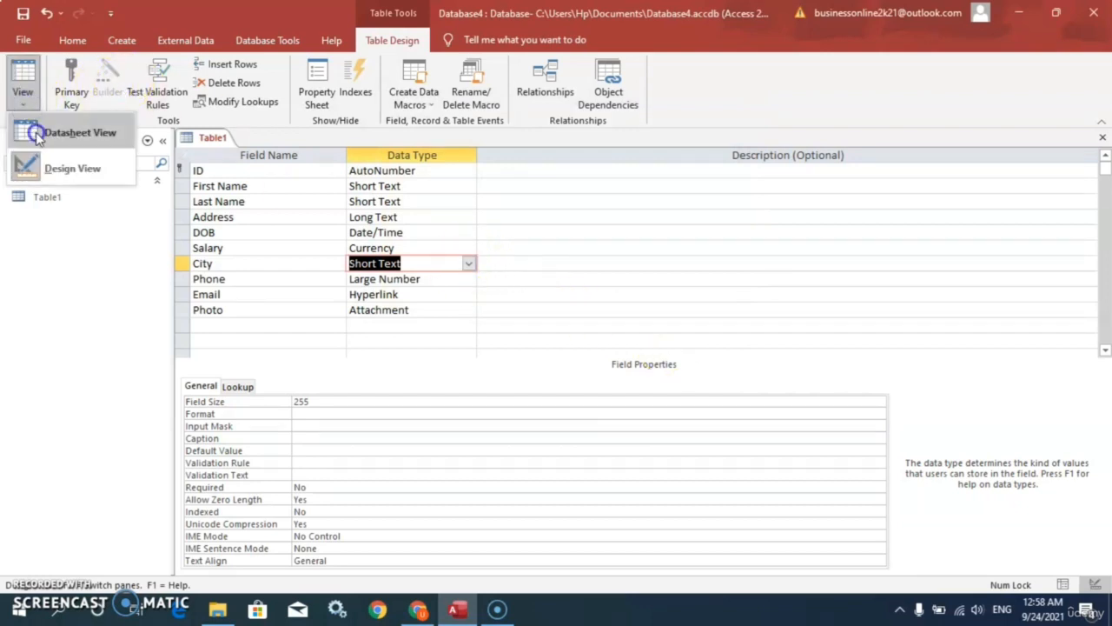
{"action": "left_click", "coordinate": [36, 132]}
{"action": "left_click", "coordinate": [515, 355]}
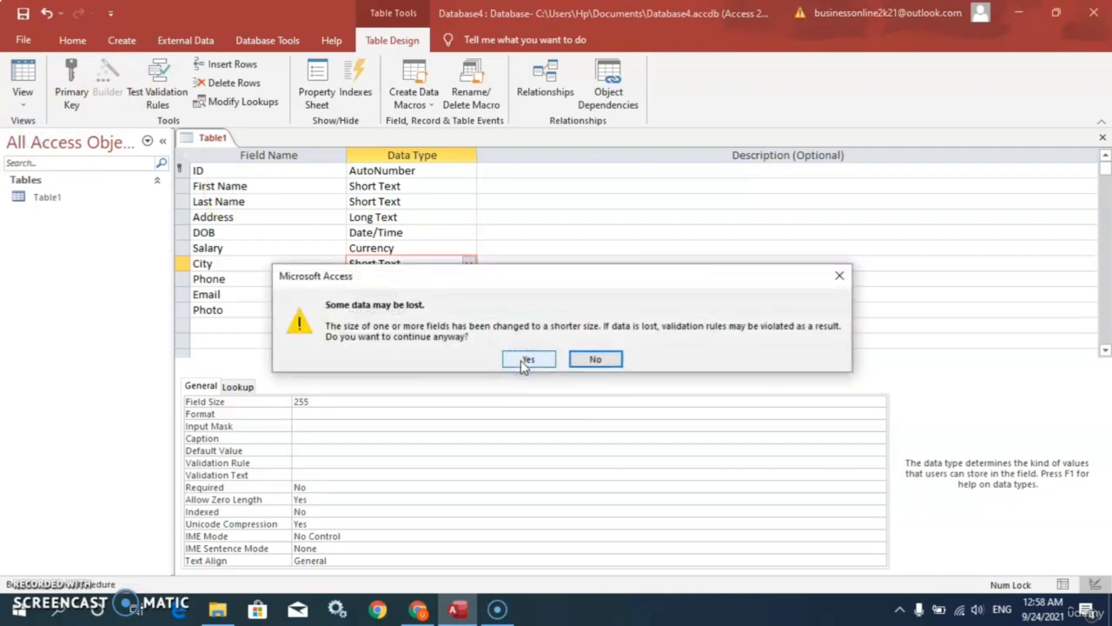
{"action": "left_click", "coordinate": [526, 359]}
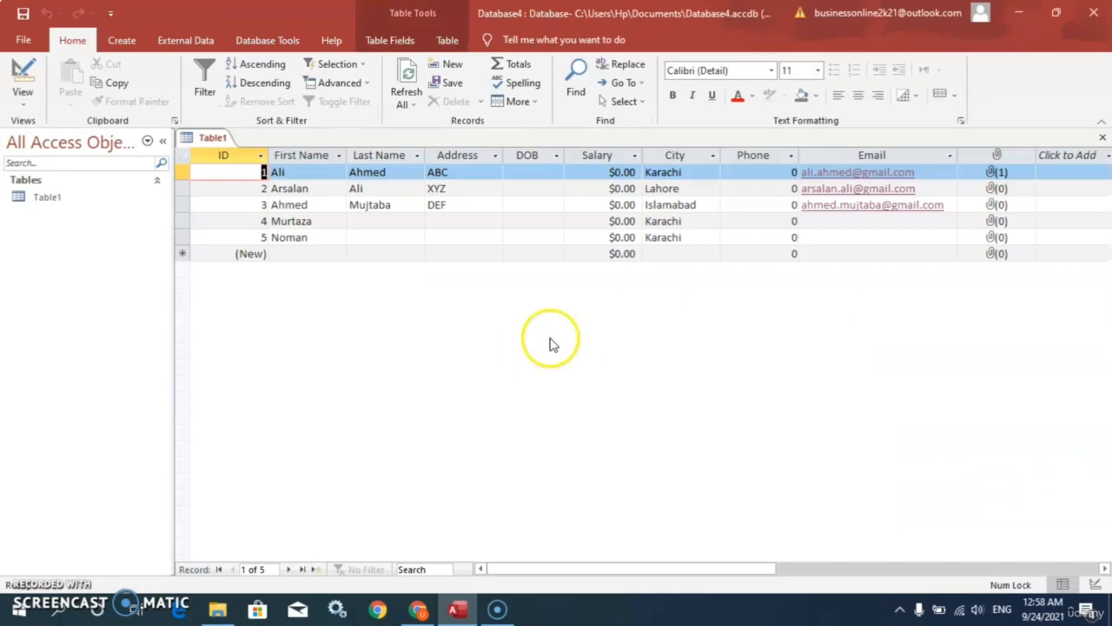
Step: Pick Lahore from the City dropdown for records 4 and 3
{"action": "left_click", "coordinate": [676, 253]}
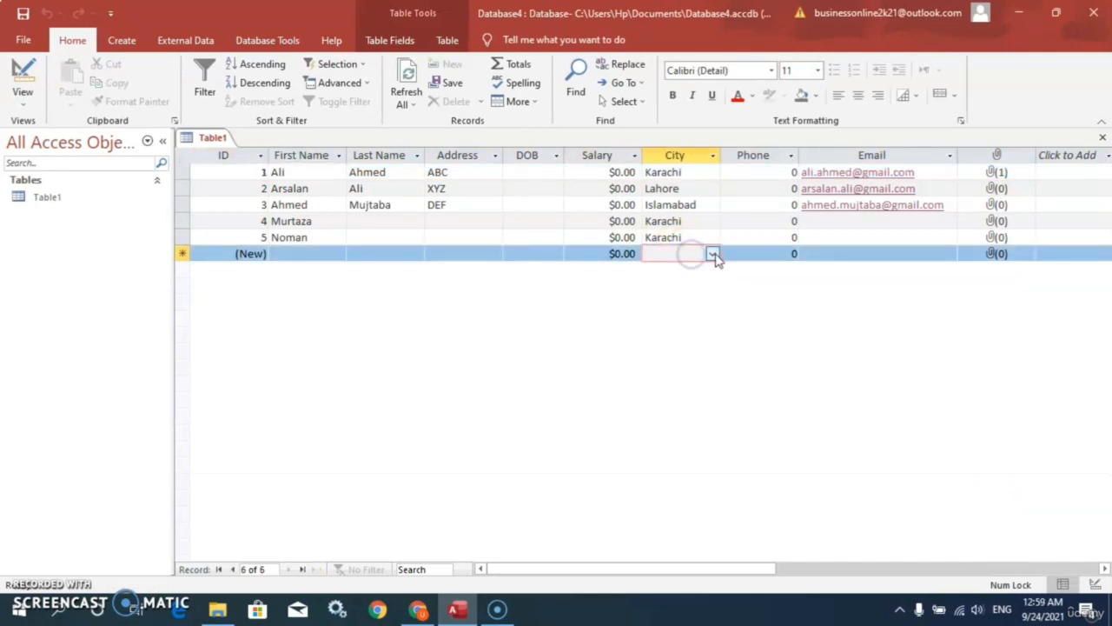
{"action": "left_click", "coordinate": [712, 254]}
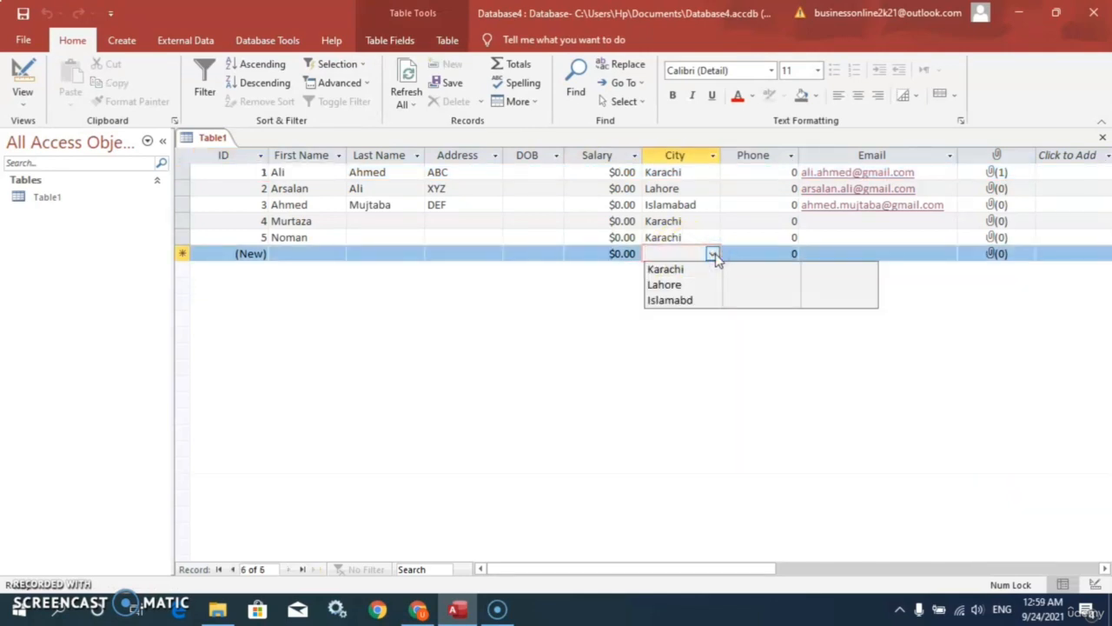
{"action": "left_click", "coordinate": [711, 238]}
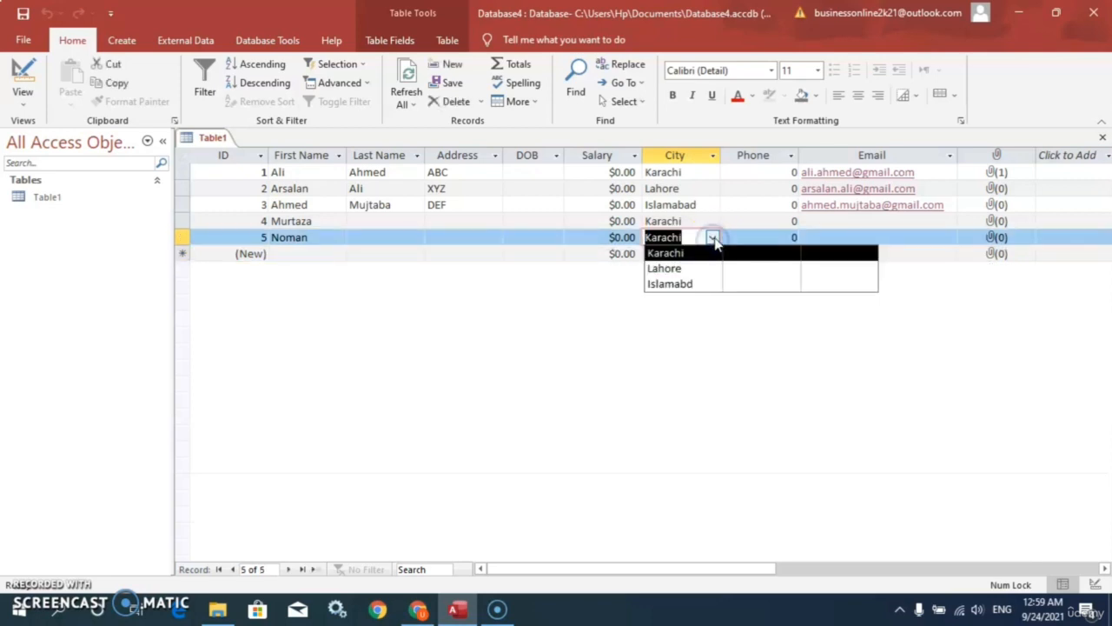
{"action": "left_click", "coordinate": [714, 222]}
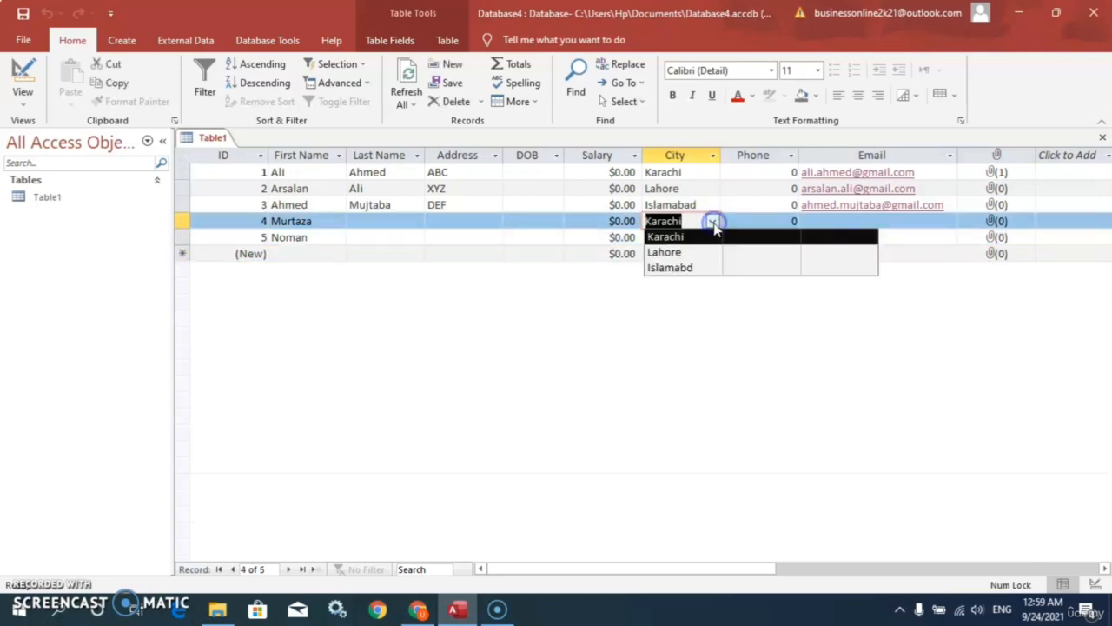
{"action": "left_click", "coordinate": [700, 252]}
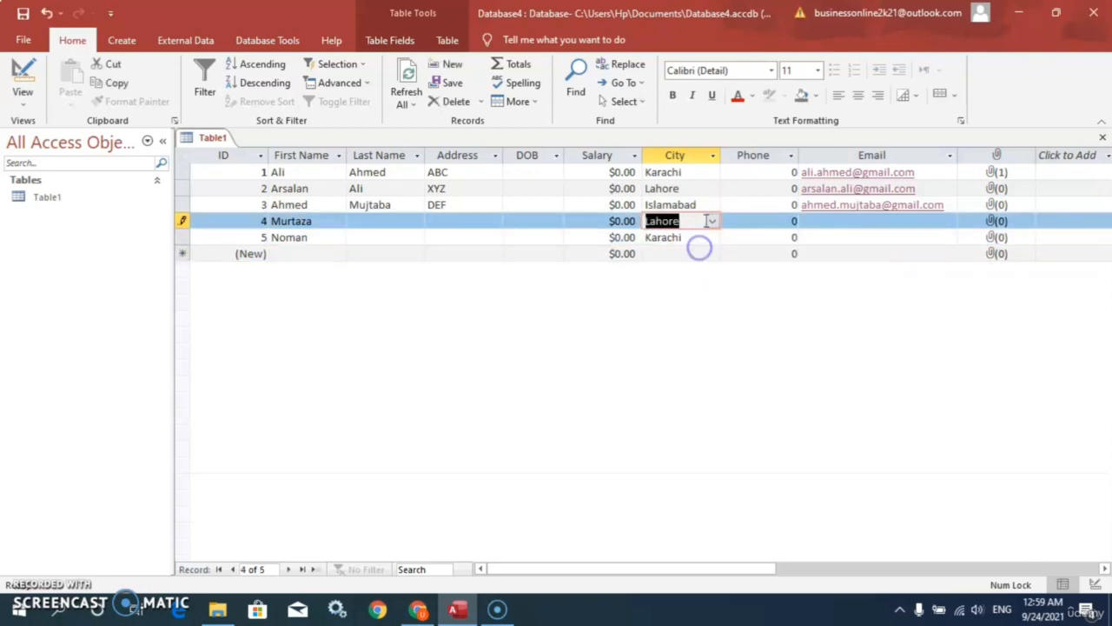
{"action": "left_click", "coordinate": [713, 206]}
{"action": "left_click", "coordinate": [712, 206]}
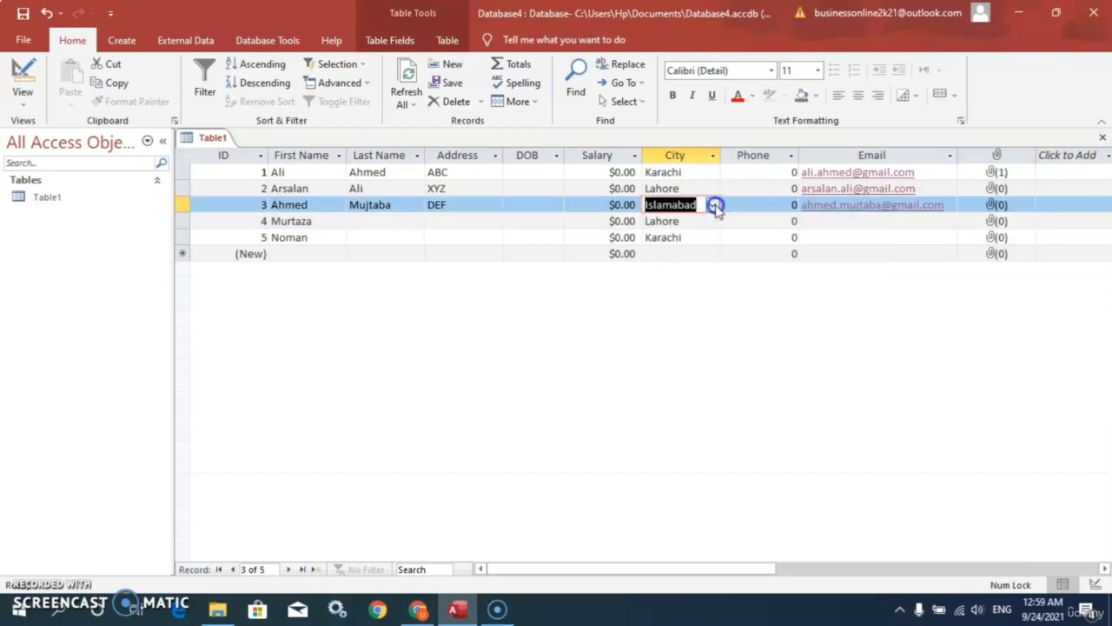
{"action": "left_click", "coordinate": [713, 206]}
{"action": "left_click", "coordinate": [692, 236]}
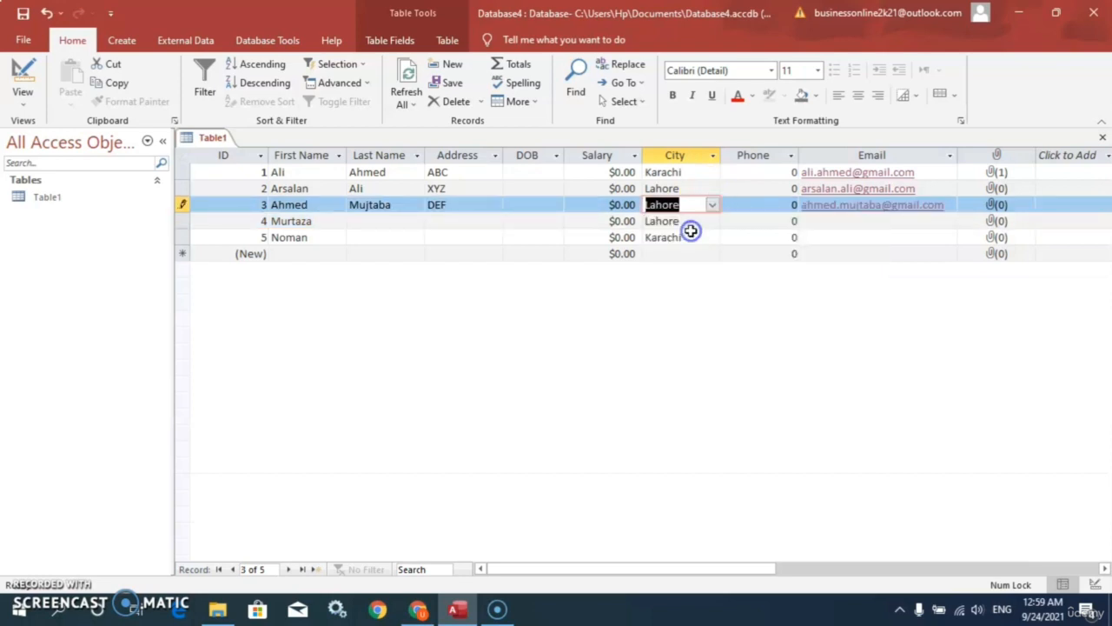
Step: Choose Islamabd from the City list for new record 6
{"action": "left_click", "coordinate": [701, 252]}
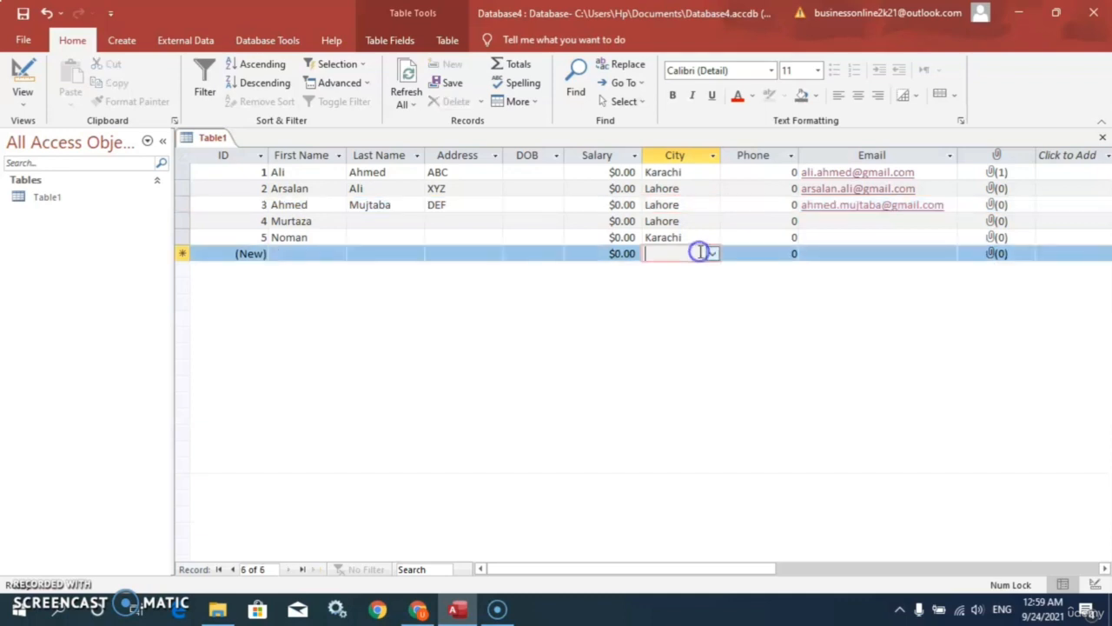
{"action": "left_click", "coordinate": [713, 254]}
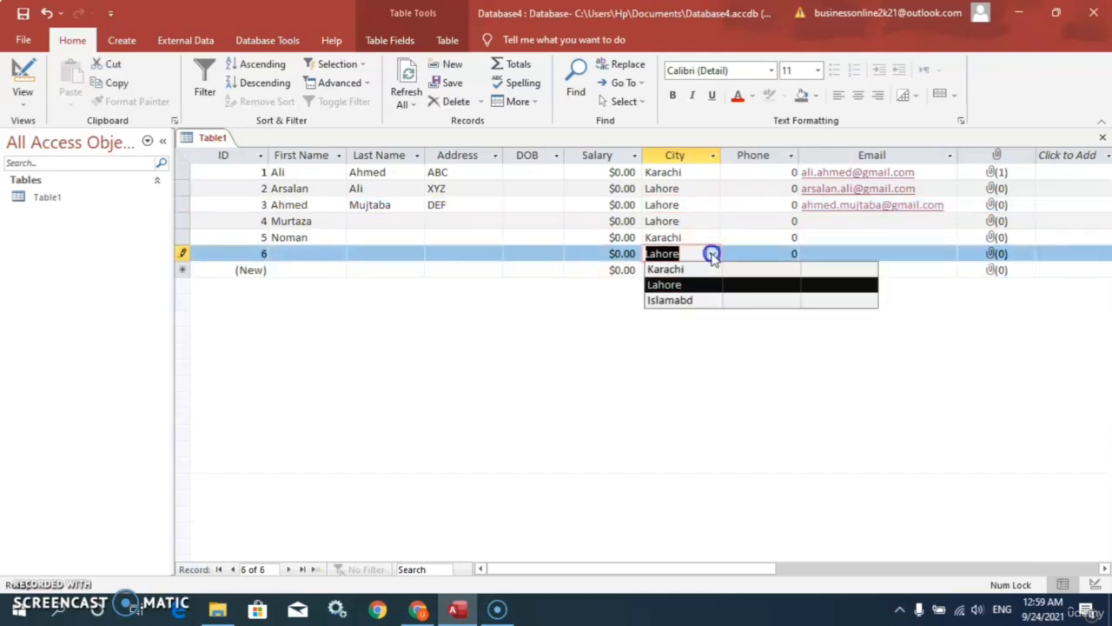
{"action": "left_click", "coordinate": [688, 300]}
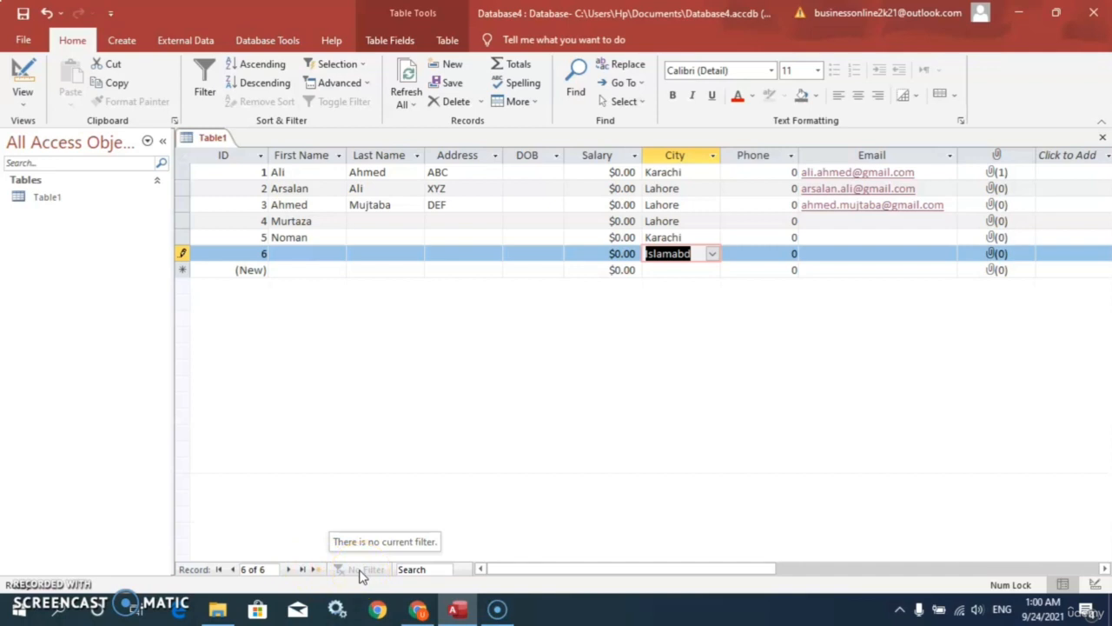
{"action": "left_click", "coordinate": [414, 569]}
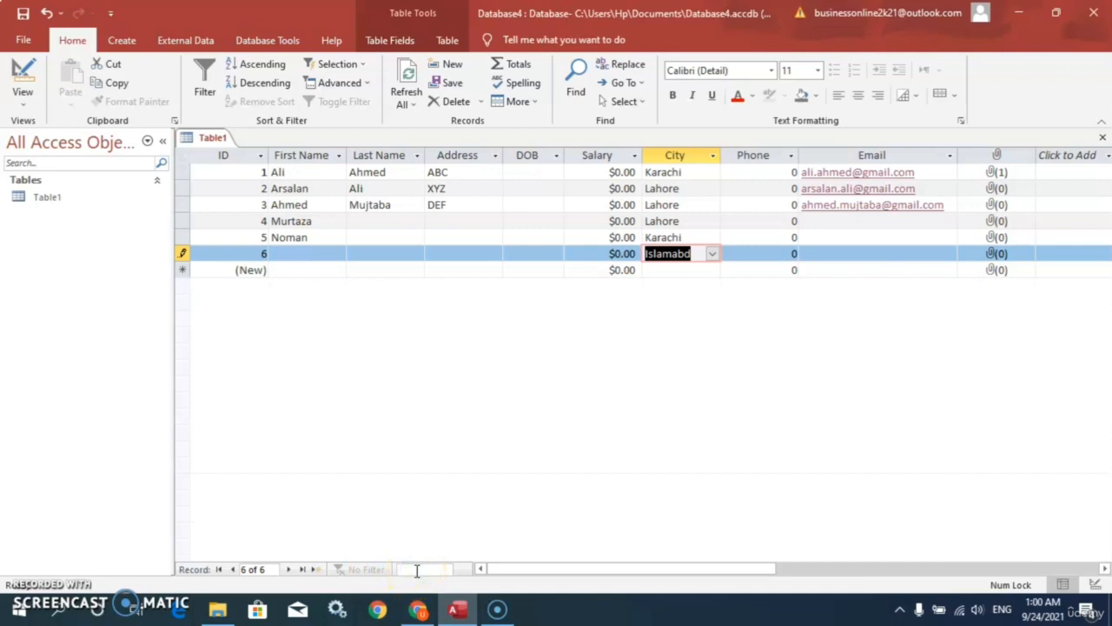
{"action": "type", "text": "A"}
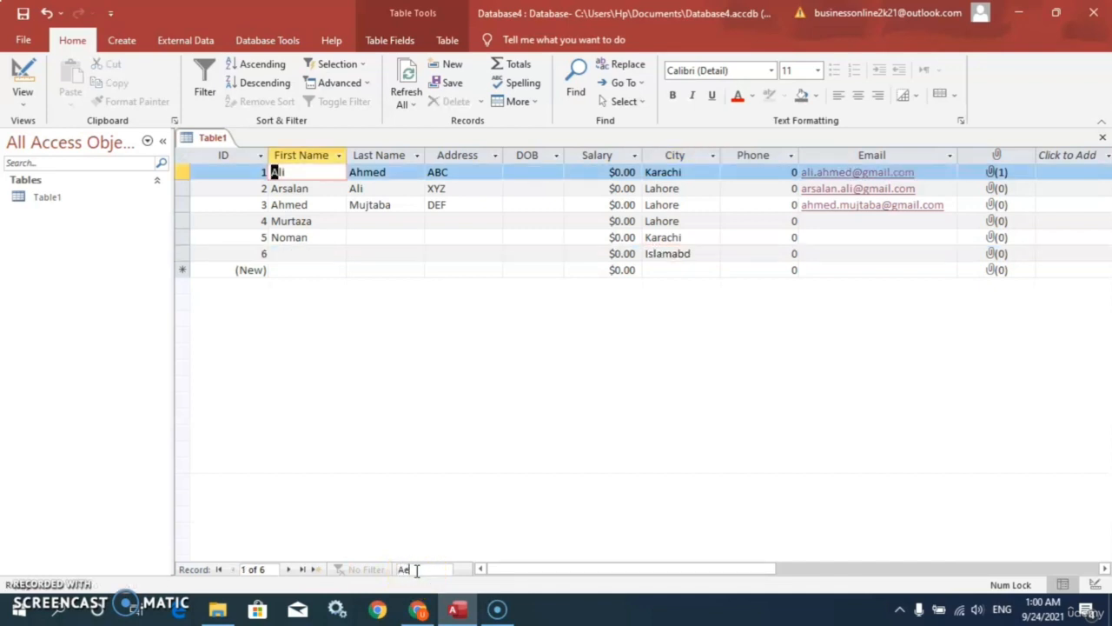
{"action": "type", "text": "rs"}
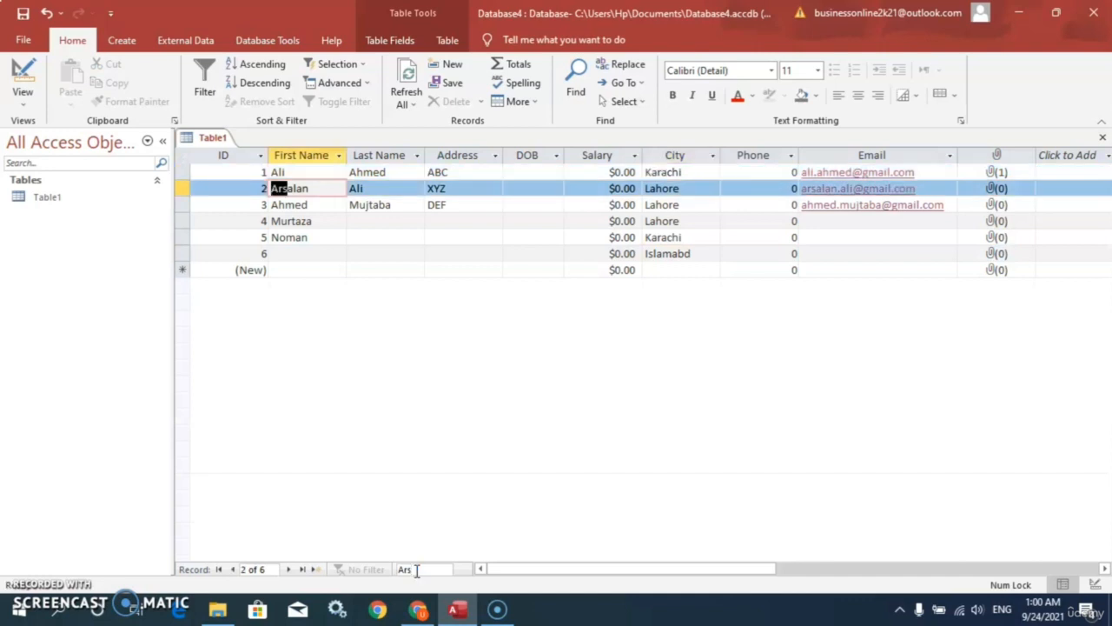
{"action": "type", "text": "alan"}
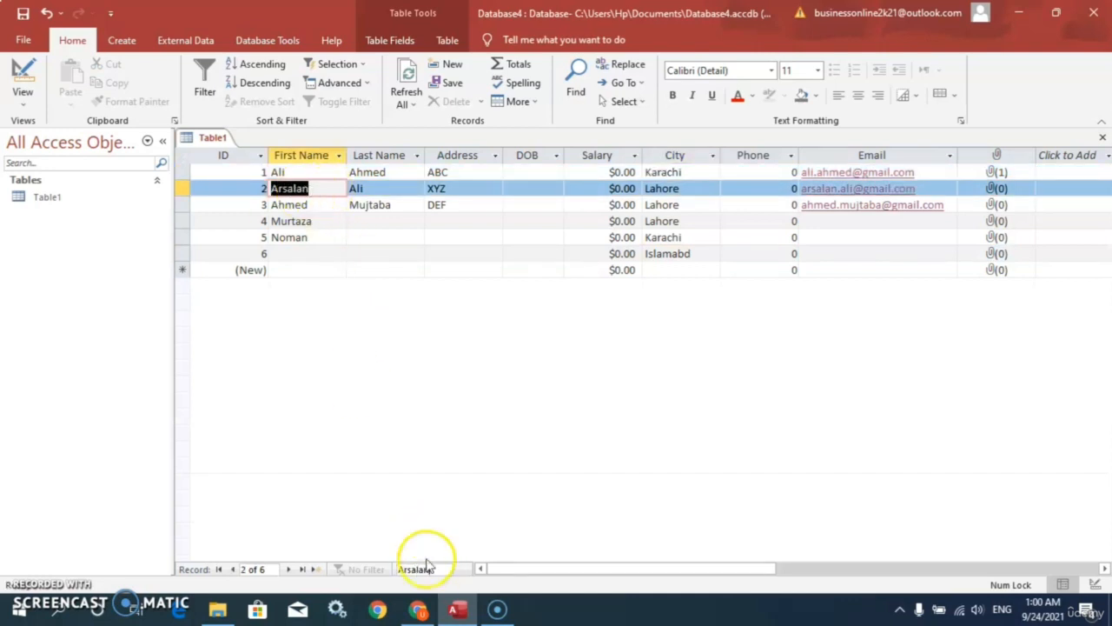
{"action": "key", "text": "BackSpace"}
{"action": "key", "text": "BackSpace"}
{"action": "key", "text": "BackSpace"}
{"action": "key", "text": "BackSpace"}
{"action": "key", "text": "BackSpace"}
{"action": "key", "text": "BackSpace"}
{"action": "key", "text": "BackSpace"}
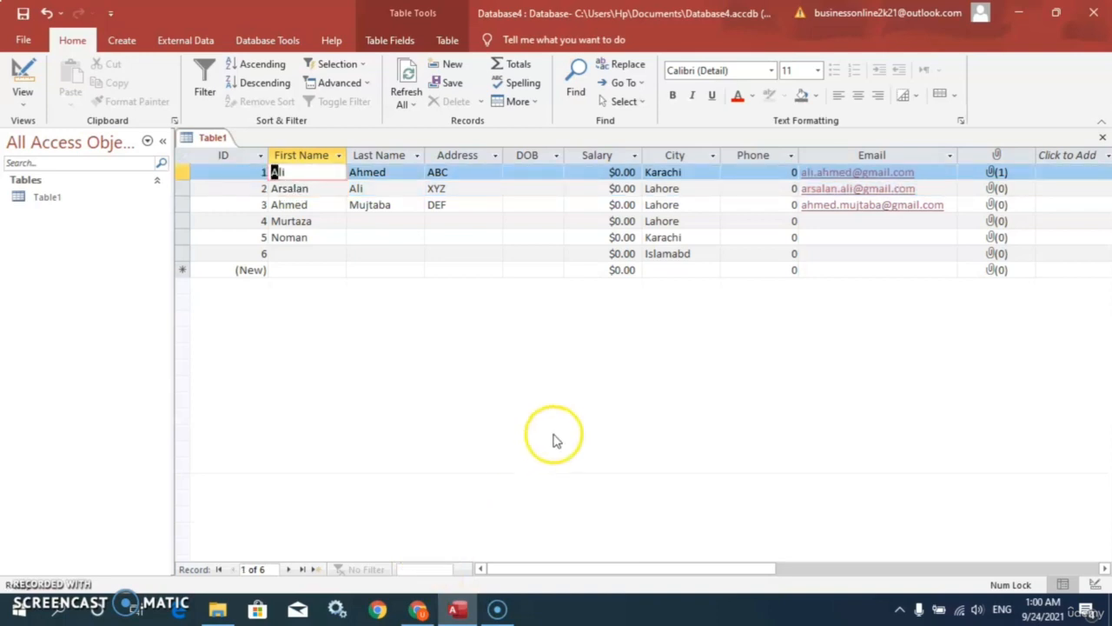
{"action": "left_click", "coordinate": [556, 441]}
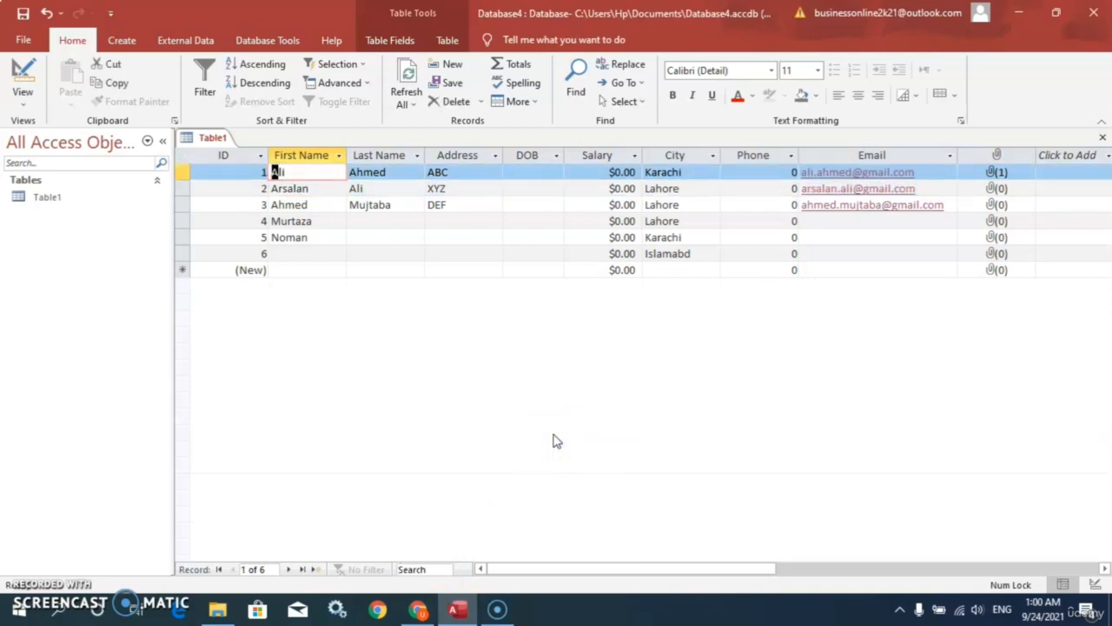